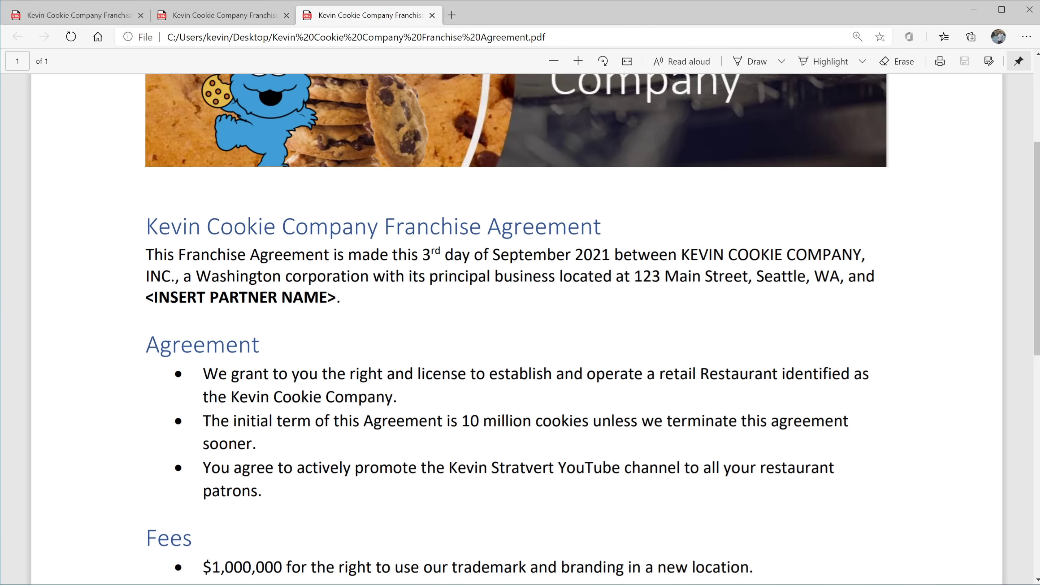
{"action": "scroll", "coordinate": [520, 327], "scroll_direction": "down", "scroll_amount": 10}
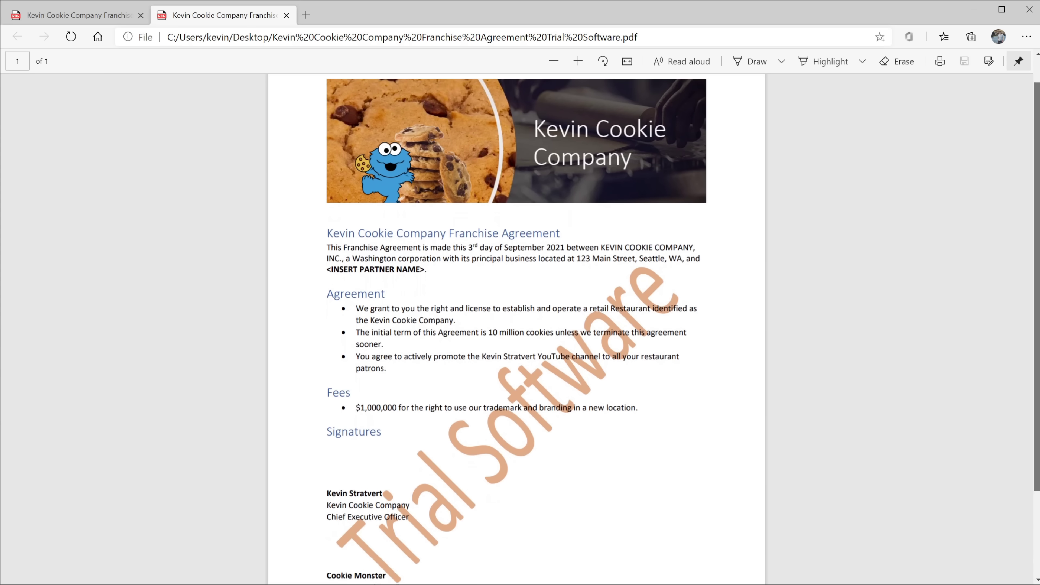
{"action": "scroll", "coordinate": [520, 328], "scroll_direction": "down", "scroll_amount": 5}
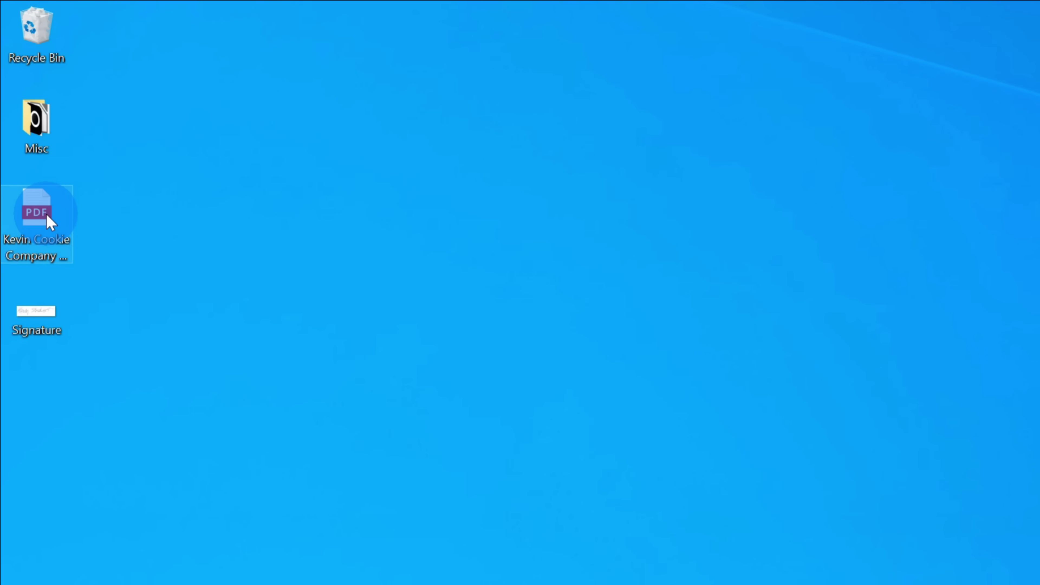
Open the Kevin Cookie Company Franchise Agreement PDF from the desktop and examine the partner name placeholder and the agreement text
{"action": "double_click", "coordinate": [47, 214]}
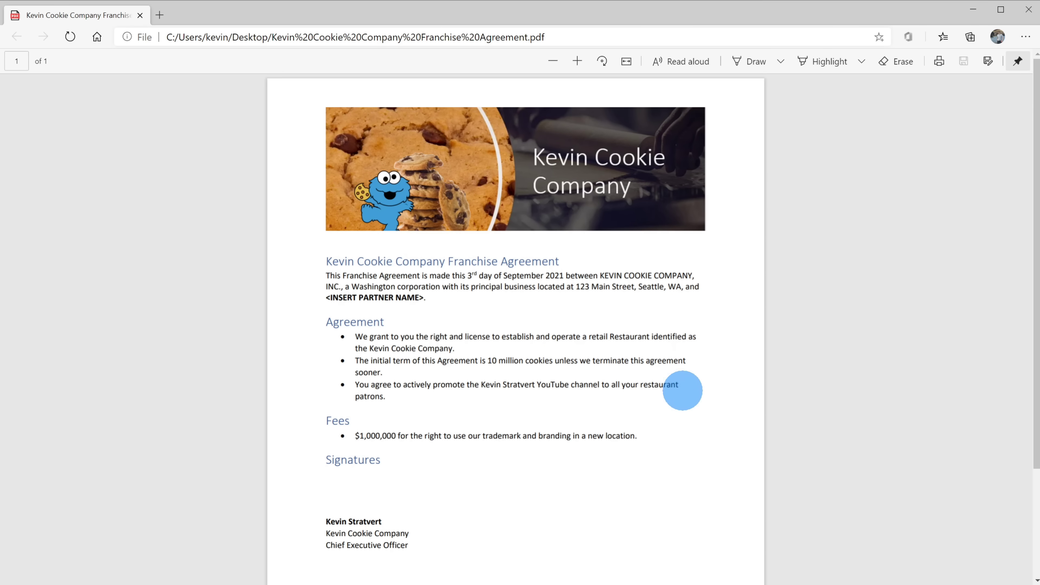
{"action": "scroll", "coordinate": [631, 382], "scroll_direction": "up", "scroll_amount": 3}
{"action": "scroll", "coordinate": [631, 382], "scroll_direction": "up", "scroll_amount": 1}
{"action": "scroll", "coordinate": [626, 379], "scroll_direction": "up", "scroll_amount": 5}
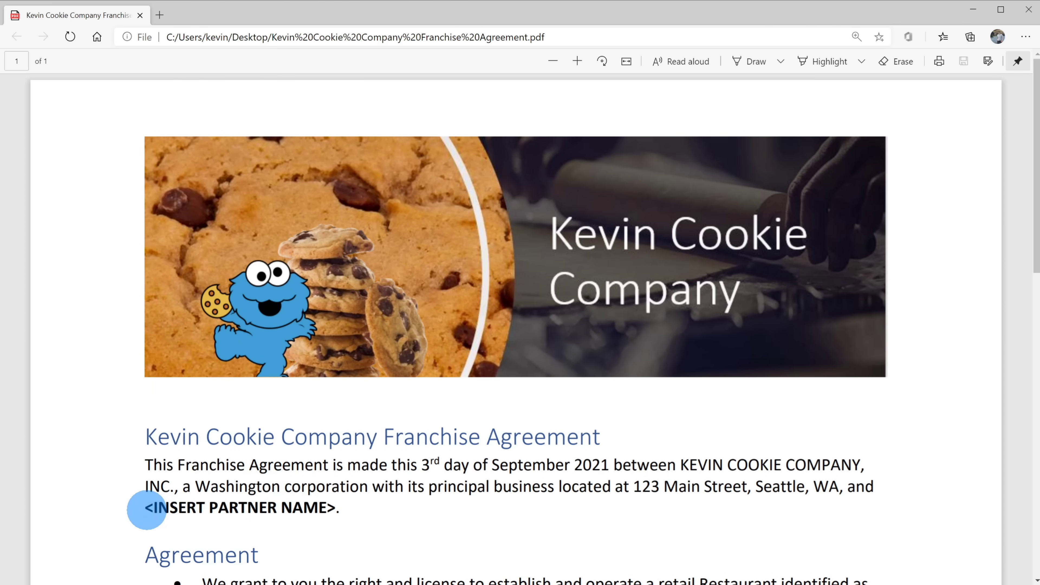
{"action": "left_click_drag", "start_coordinate": [146, 507], "coordinate": [336, 507]}
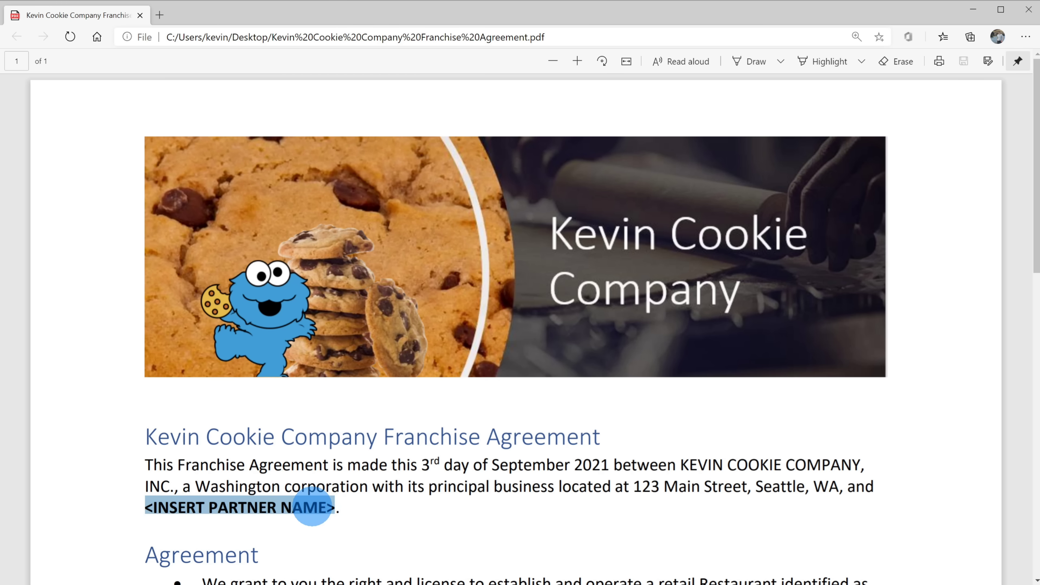
{"action": "left_click", "coordinate": [331, 506]}
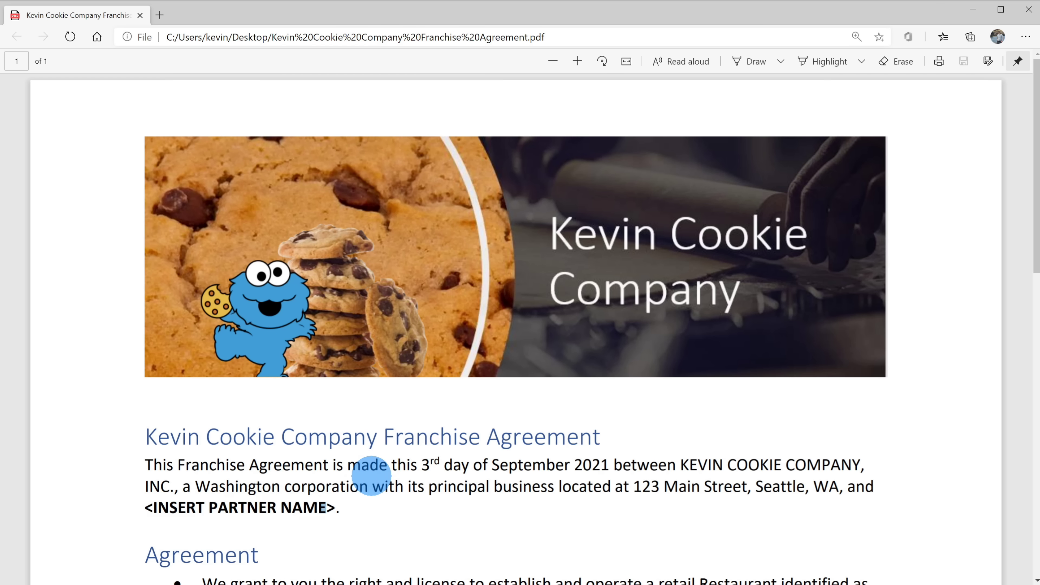
{"action": "scroll", "coordinate": [373, 475], "scroll_direction": "down", "scroll_amount": 10}
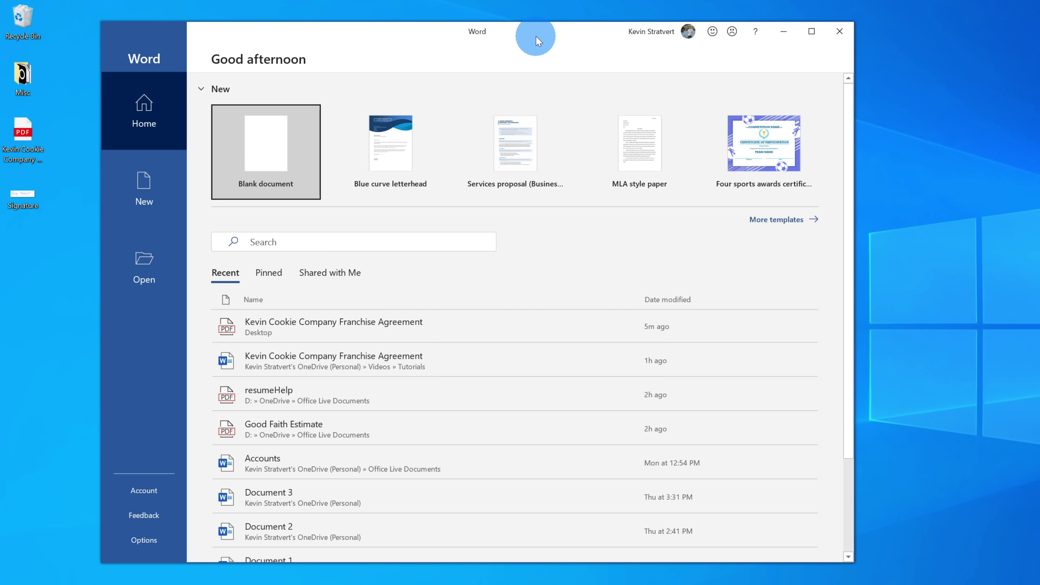
Open the Kevin Cookie Company Franchise Agreement PDF from the desktop in Word as an editable document
{"action": "left_click", "coordinate": [25, 132]}
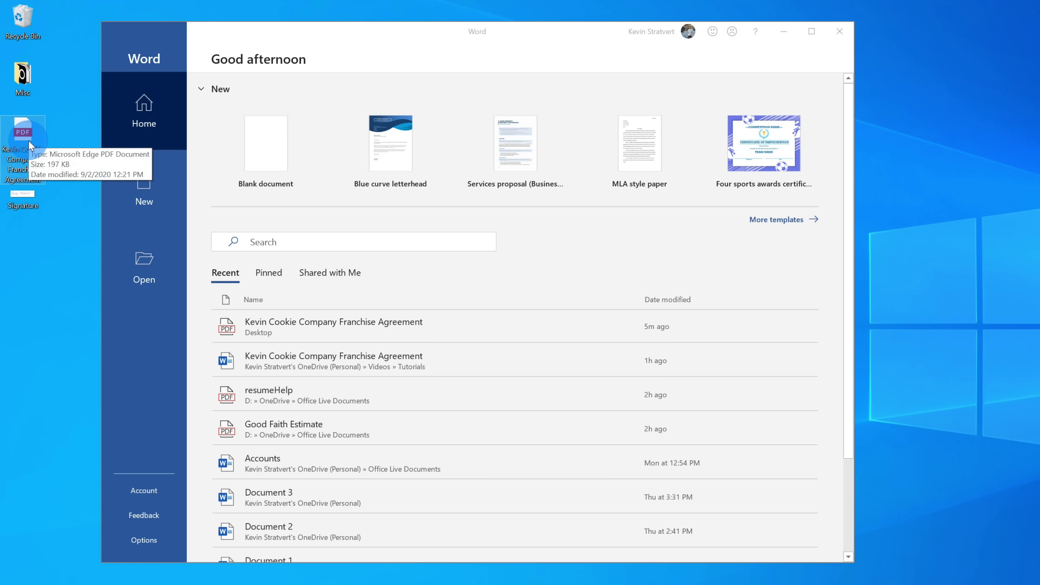
{"action": "left_click_drag", "start_coordinate": [30, 135], "coordinate": [373, 206]}
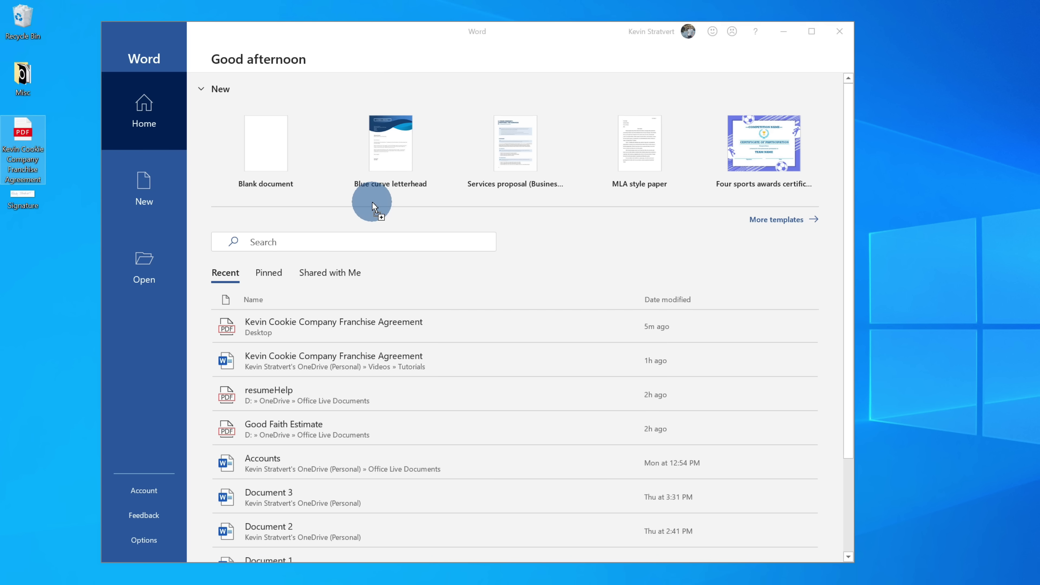
{"action": "left_click_drag", "start_coordinate": [374, 207], "coordinate": [372, 201]}
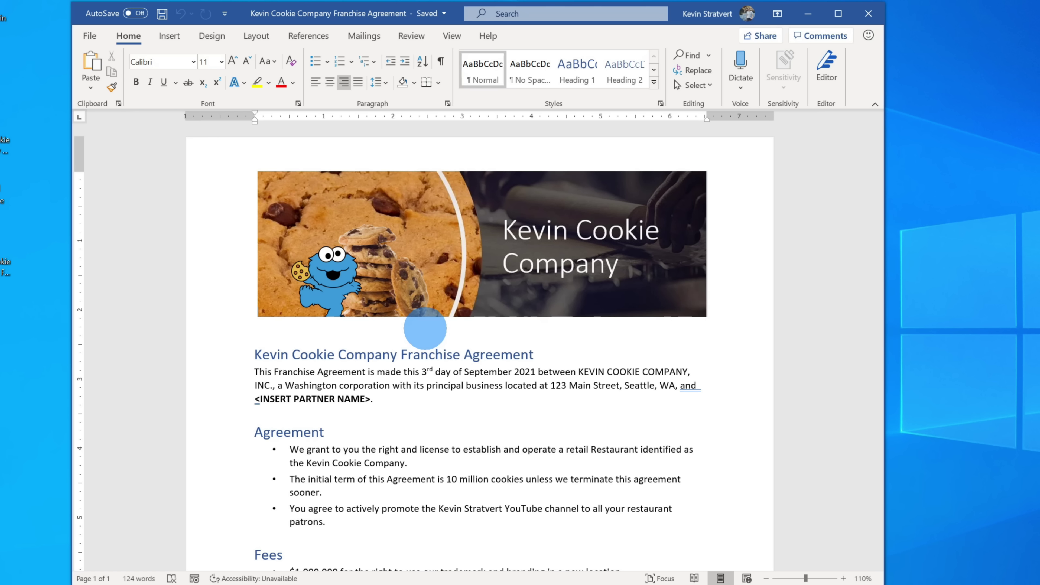
{"action": "scroll", "coordinate": [696, 320], "scroll_direction": "down", "scroll_amount": 5}
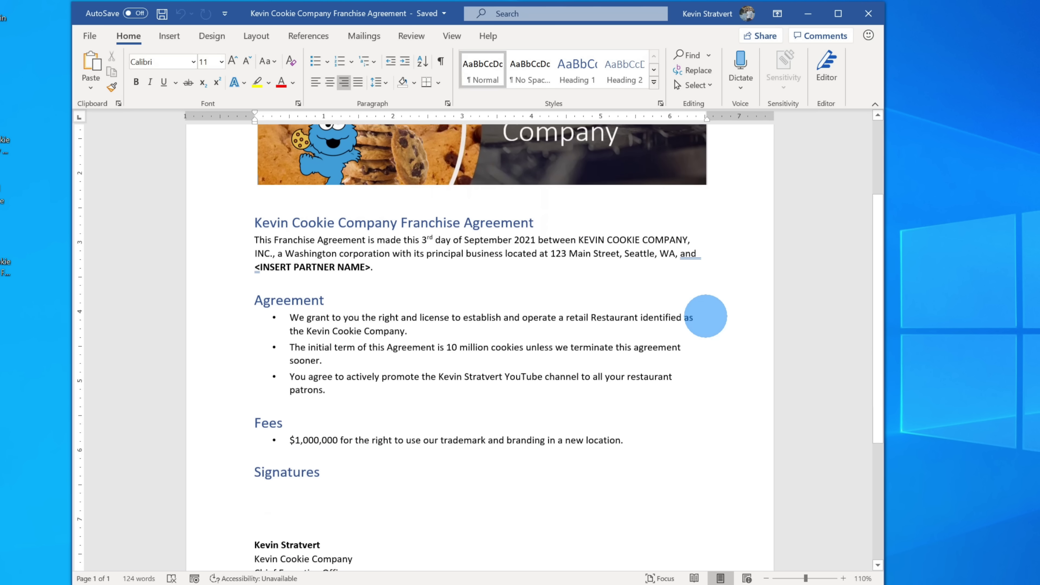
{"action": "scroll", "coordinate": [706, 316], "scroll_direction": "up", "scroll_amount": 5}
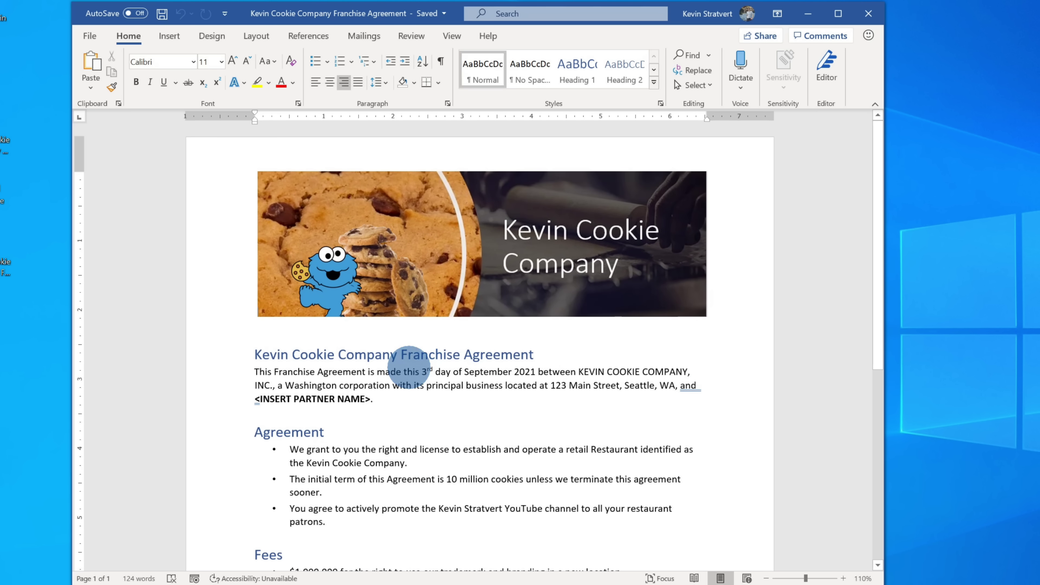
{"action": "left_click", "coordinate": [408, 371]}
{"action": "left_click", "coordinate": [409, 407]}
{"action": "type", "text": "fdsfsda"}
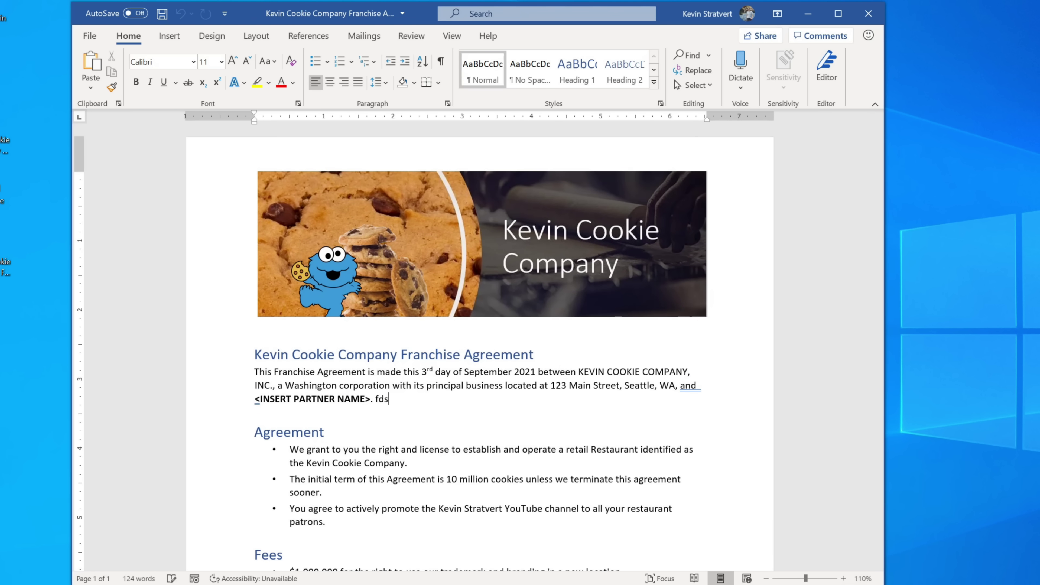
{"action": "key", "text": "BackSpace"}
{"action": "key", "text": "BackSpace"}
{"action": "key", "text": "BackSpace"}
{"action": "key", "text": "BackSpace"}
{"action": "key", "text": "BackSpace"}
{"action": "key", "text": "BackSpace"}
{"action": "key", "text": "BackSpace"}
{"action": "key", "text": "BackSpace"}
Replace the <INSERT PARTNER NAME> placeholder in the opening paragraph with "Unlimited Cookies LLC"
{"action": "key", "text": "Left"}
{"action": "key", "text": "shift+Left"}
{"action": "key", "text": "shift+Left"}
{"action": "key", "text": "shift+Left"}
{"action": "key", "text": "shift+Left"}
{"action": "key", "text": "shift+Left"}
{"action": "key", "text": "shift+Left"}
{"action": "key", "text": "shift+Left"}
{"action": "key", "text": "shift+Left"}
{"action": "key", "text": "shift+Left"}
{"action": "key", "text": "shift+Left"}
{"action": "key", "text": "shift+Left"}
{"action": "key", "text": "shift+Left"}
{"action": "key", "text": "shift+Left"}
{"action": "key", "text": "shift+Left"}
{"action": "key", "text": "shift+Left"}
{"action": "key", "text": "shift+Left"}
{"action": "key", "text": "shift+Left"}
{"action": "key", "text": "shift+Left"}
{"action": "key", "text": "shift+Left"}
{"action": "key", "text": "shift+Left"}
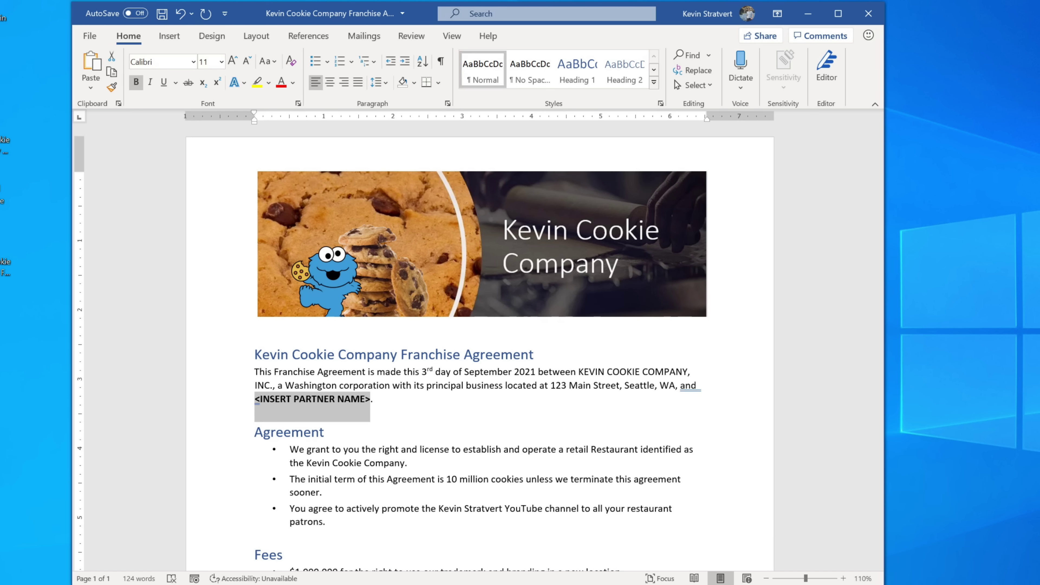
{"action": "type", "text": "Unlimited Cookies LLC"}
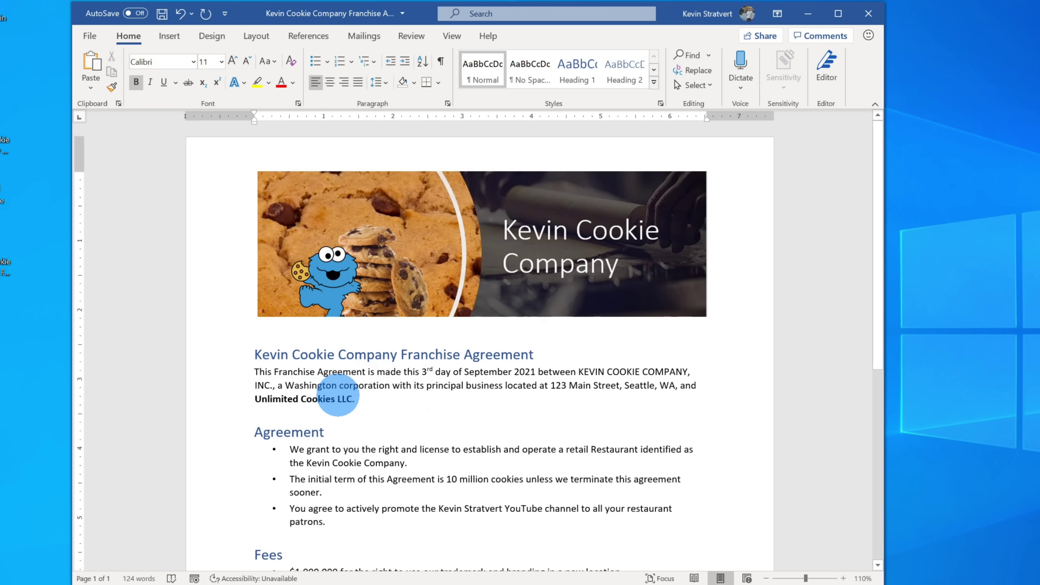
Insert the Signature image from the desktop under the Signatures heading, above the Kevin Cookie Company Chief Executive Officer's name
{"action": "scroll", "coordinate": [324, 397], "scroll_direction": "down", "scroll_amount": 3}
{"action": "scroll", "coordinate": [322, 400], "scroll_direction": "down", "scroll_amount": 5}
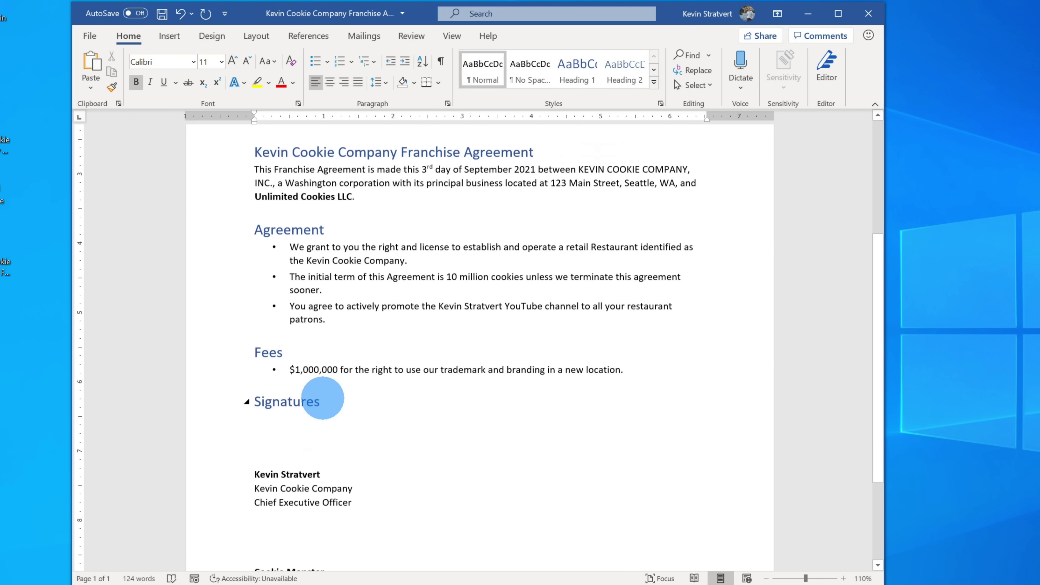
{"action": "left_click", "coordinate": [311, 363]}
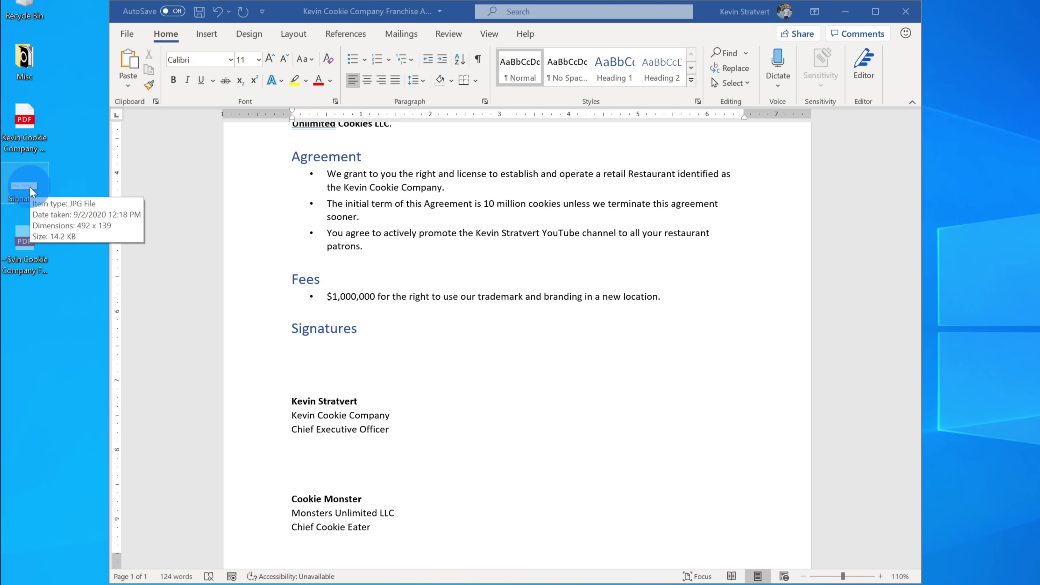
{"action": "mouse_move", "coordinate": [26, 187]}
{"action": "left_mouse_down"}
{"action": "mouse_move", "coordinate": [324, 373]}
{"action": "mouse_move", "coordinate": [418, 378]}
{"action": "left_mouse_up"}
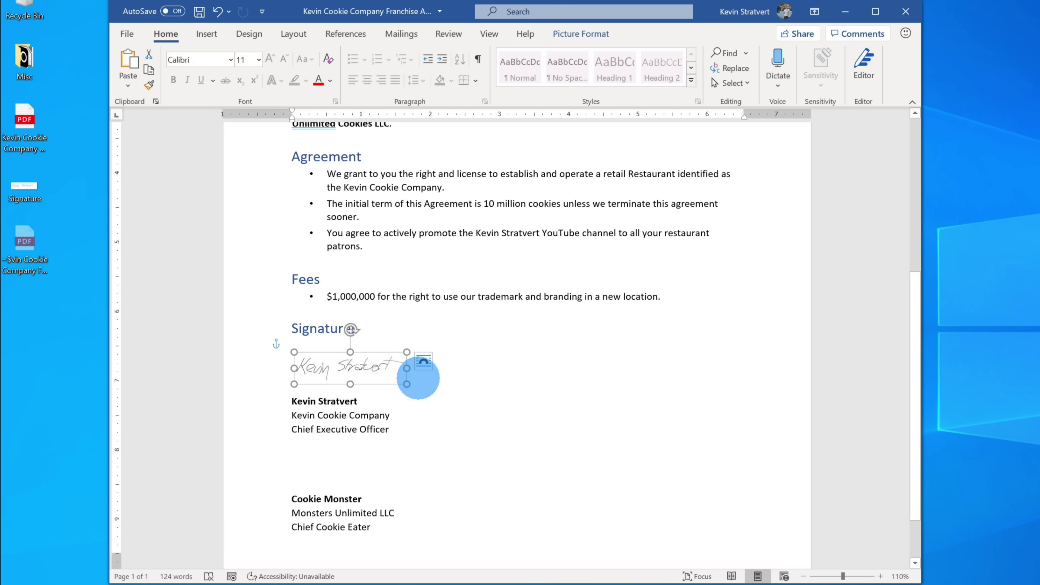
{"action": "left_click", "coordinate": [446, 395]}
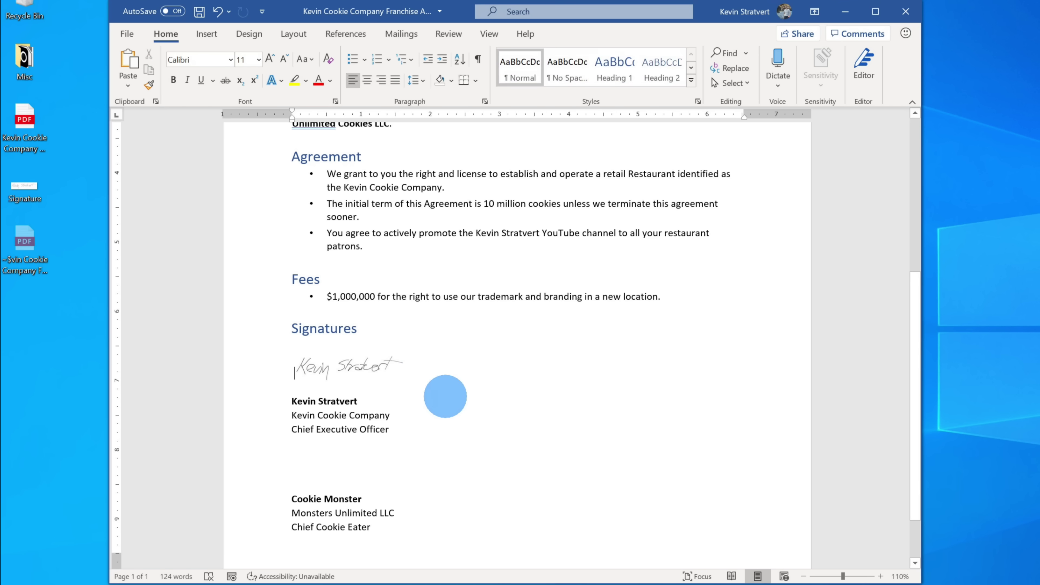
Export the edited agreement to the desktop as a PDF named "Kevin Cookie Company Franchise Agreement Word"
{"action": "scroll", "coordinate": [457, 396], "scroll_direction": "down", "scroll_amount": 2}
{"action": "scroll", "coordinate": [457, 397], "scroll_direction": "up", "scroll_amount": 8}
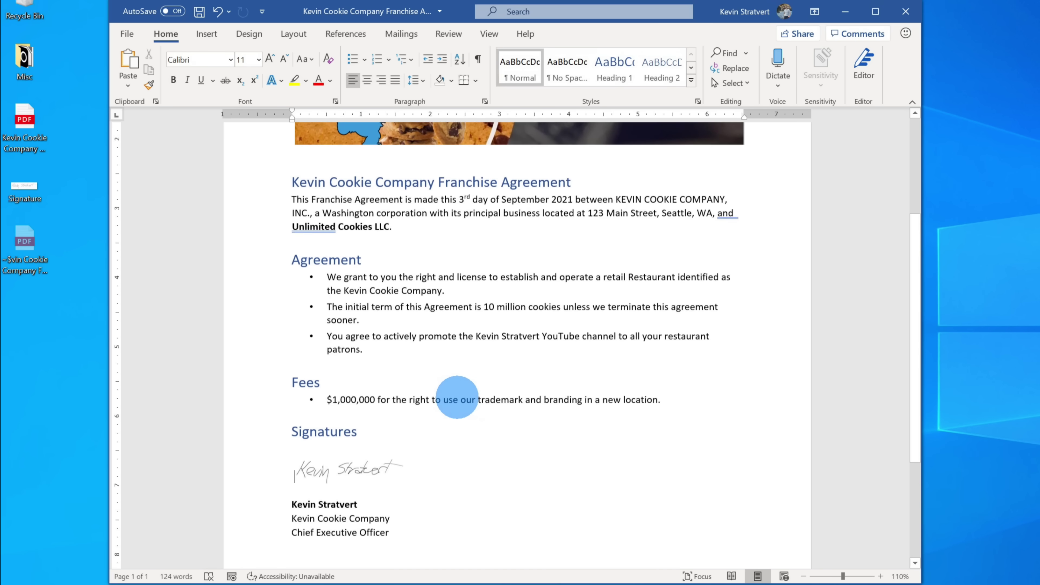
{"action": "scroll", "coordinate": [315, 295], "scroll_direction": "down", "scroll_amount": 1}
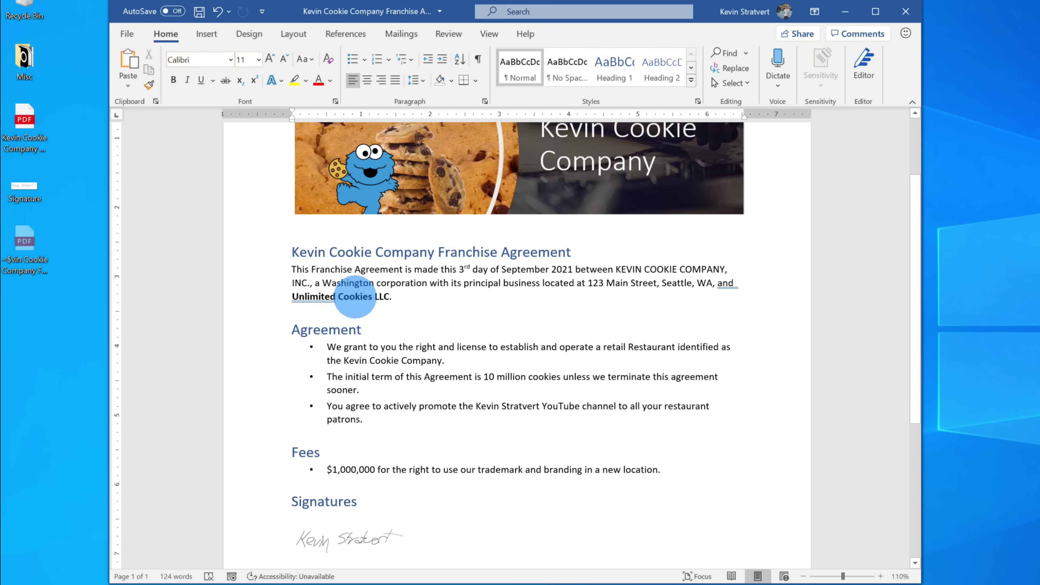
{"action": "scroll", "coordinate": [286, 301], "scroll_direction": "down", "scroll_amount": 5}
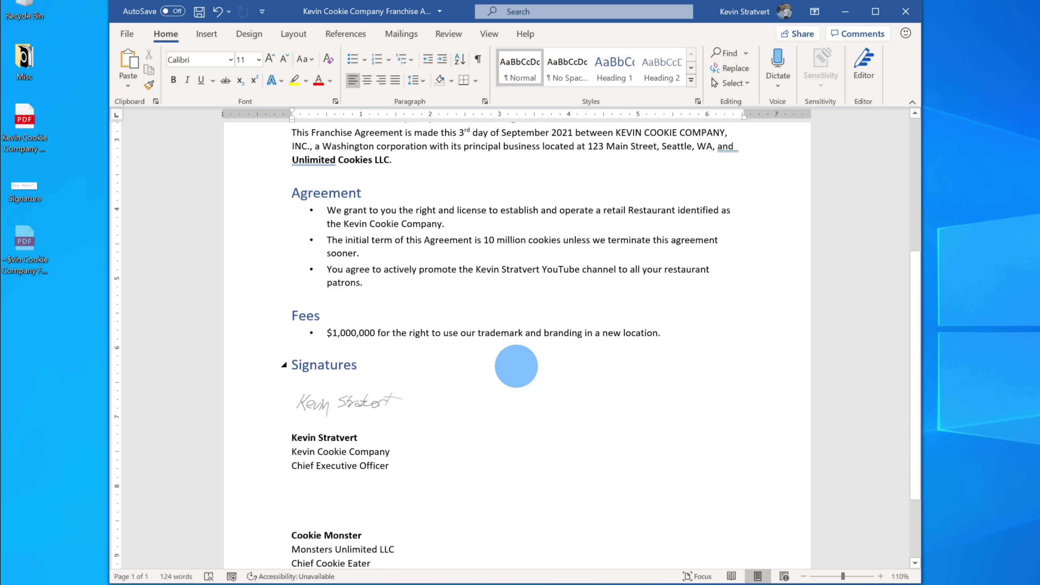
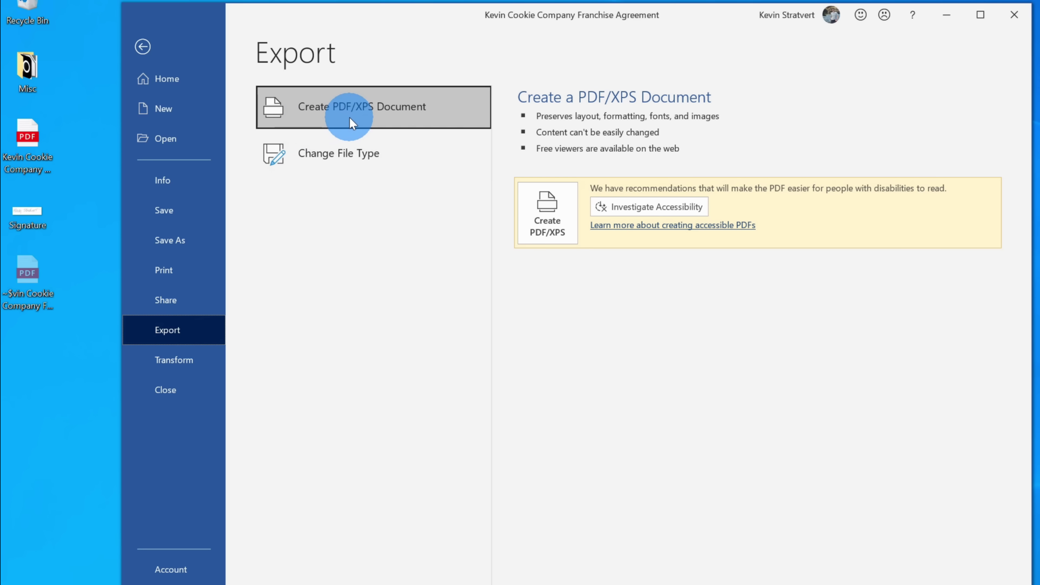
{"action": "left_click", "coordinate": [562, 235]}
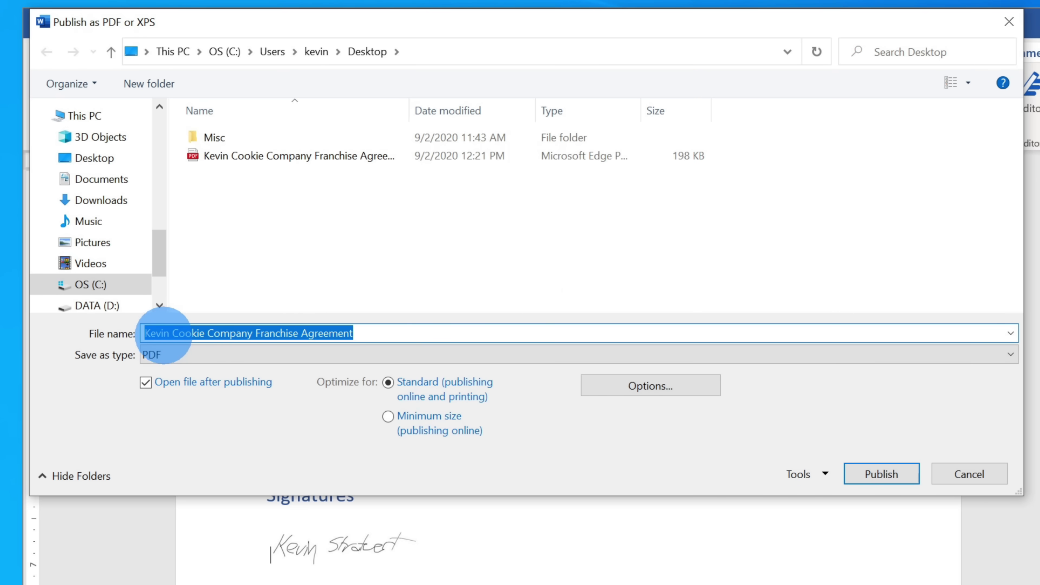
{"action": "left_click", "coordinate": [426, 333]}
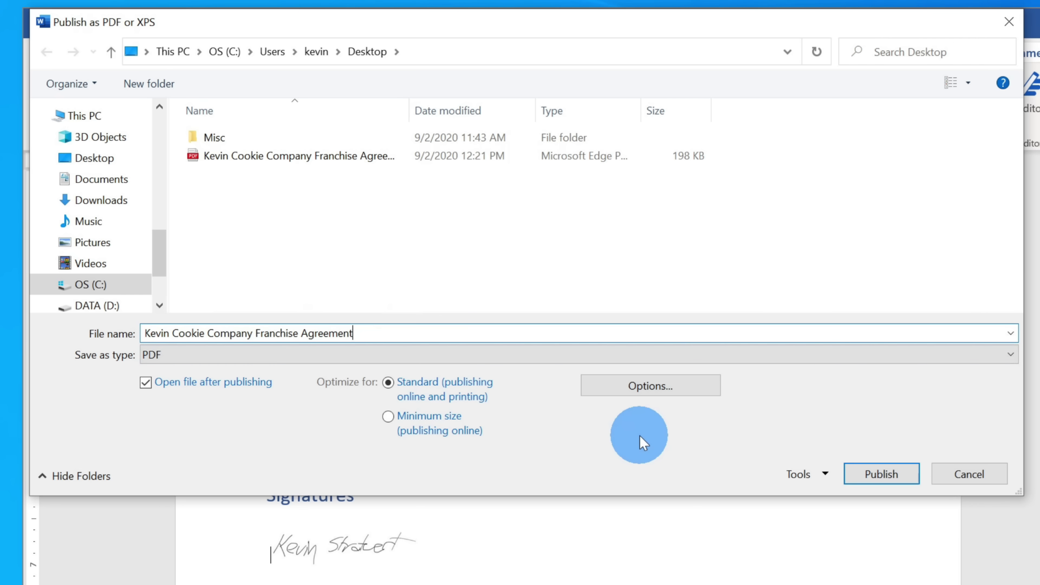
{"action": "type", "text": "Word"}
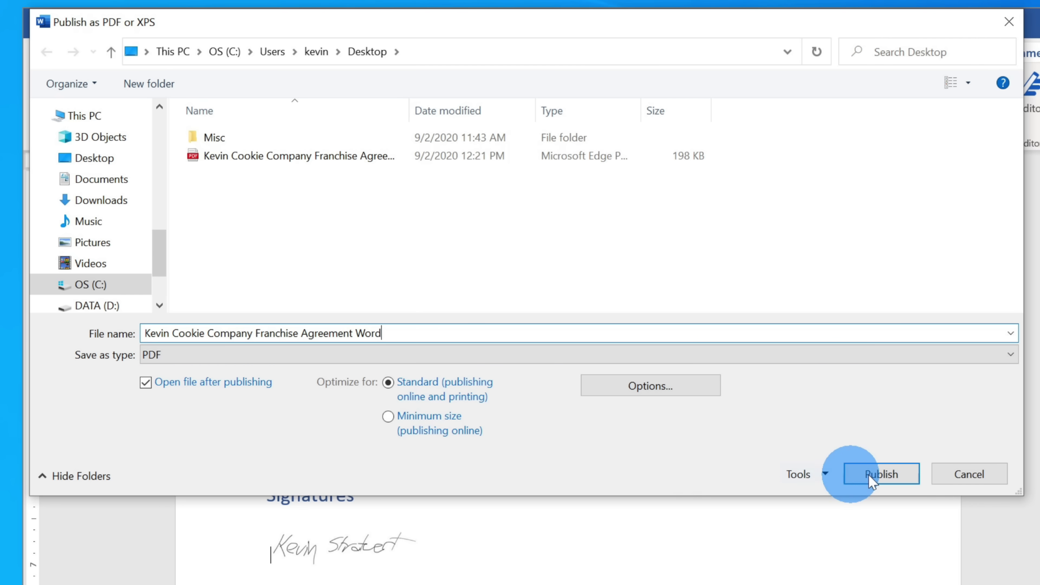
{"action": "left_click", "coordinate": [877, 474]}
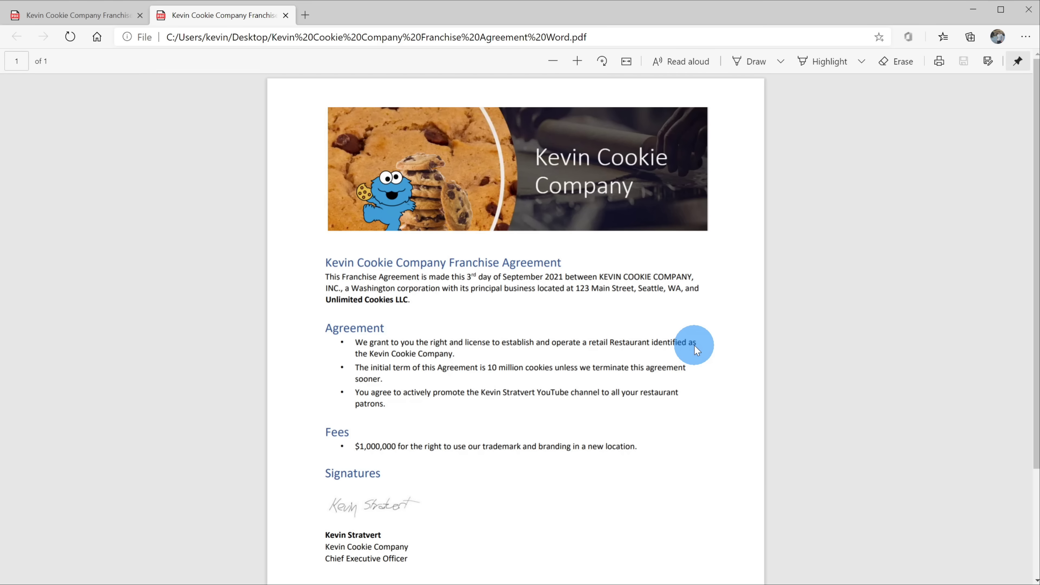
Copy the partner name "Unlimited Cookies LLC" from the exported PDF and review the rest of the agreement
{"action": "scroll", "coordinate": [694, 345], "scroll_direction": "up", "scroll_amount": 5}
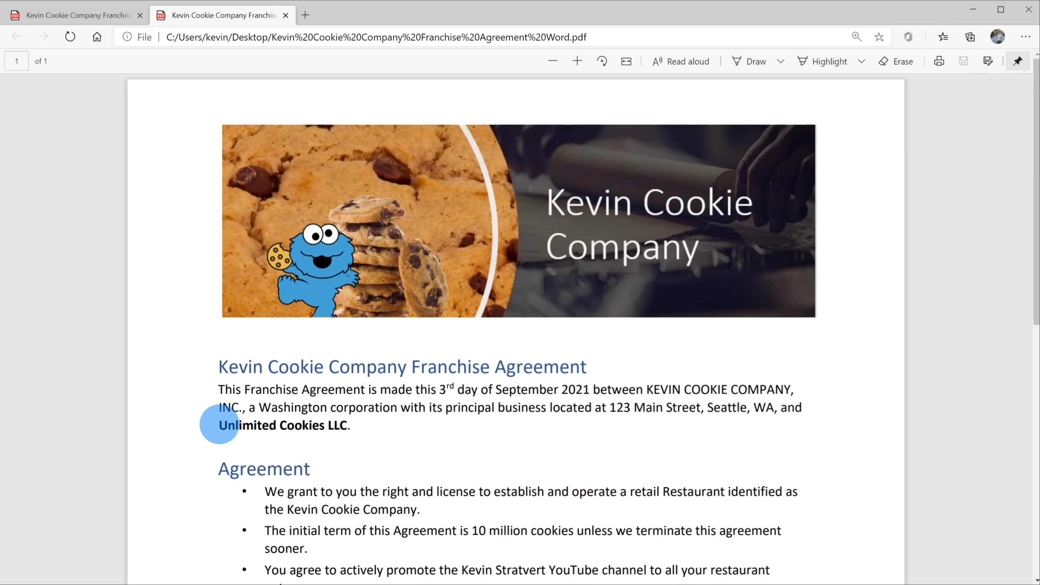
{"action": "left_click_drag", "start_coordinate": [217, 424], "coordinate": [349, 426]}
{"action": "key", "text": "ctrl+c"}
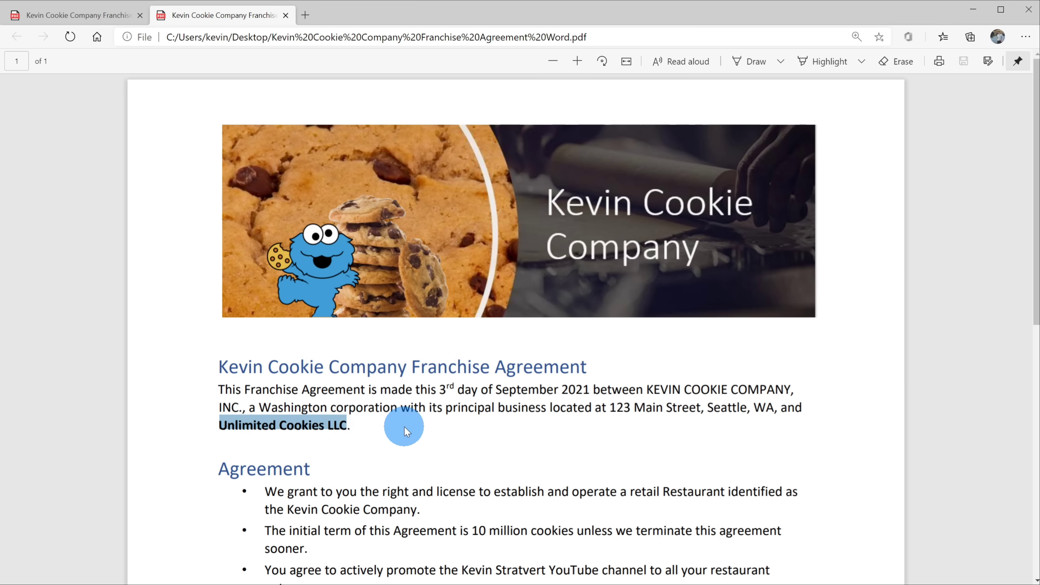
{"action": "scroll", "coordinate": [405, 429], "scroll_direction": "down", "scroll_amount": 5}
{"action": "scroll", "coordinate": [404, 426], "scroll_direction": "down", "scroll_amount": 2}
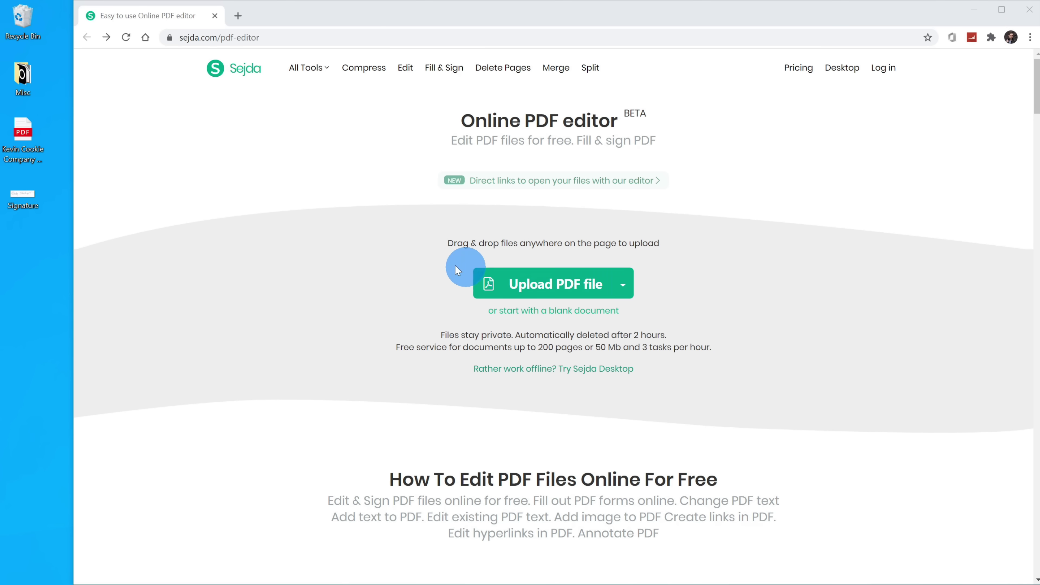
Switch to the Sejda online PDF editor and upload the Kevin Cookie Company Franchise Agreement PDF from the desktop
{"action": "left_click", "coordinate": [25, 130]}
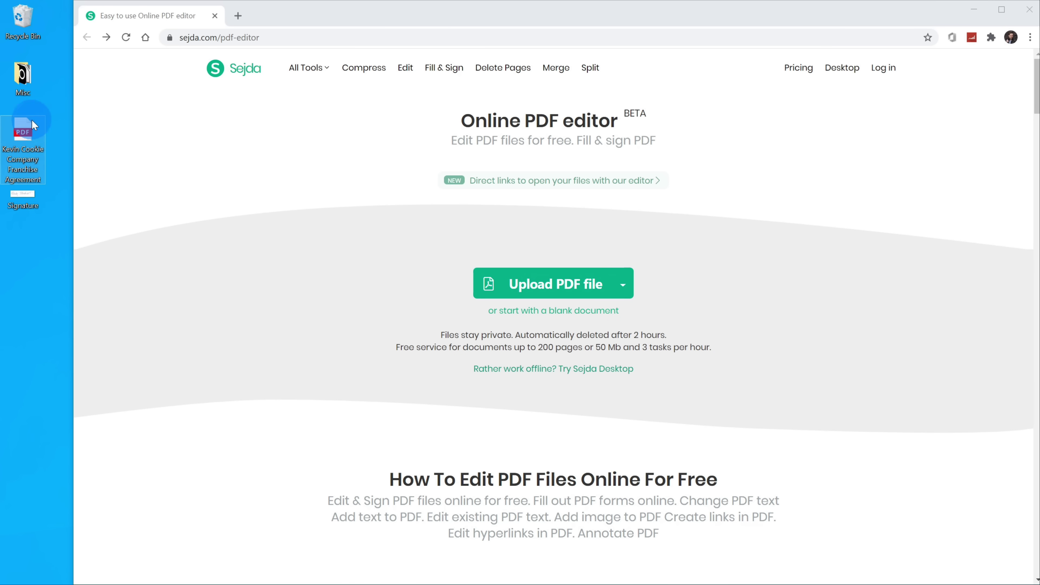
{"action": "left_click_drag", "start_coordinate": [24, 135], "coordinate": [527, 302]}
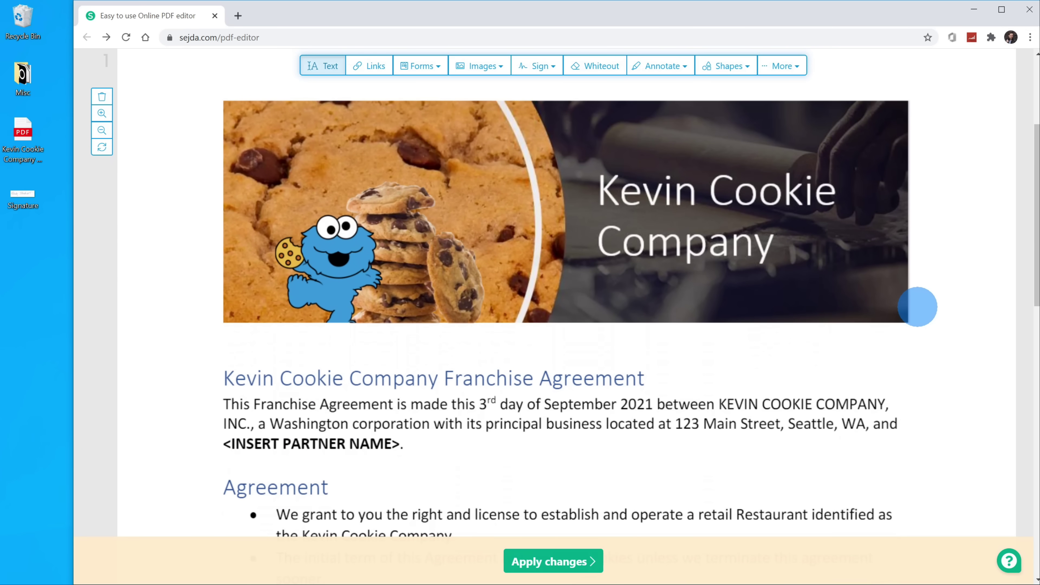
Replace the <INSERT PARTNER NAME> placeholder with "Unlimited Cookies LLC" and choose to replace the original font with a similar one
{"action": "left_click_drag", "start_coordinate": [1037, 176], "coordinate": [1036, 207]}
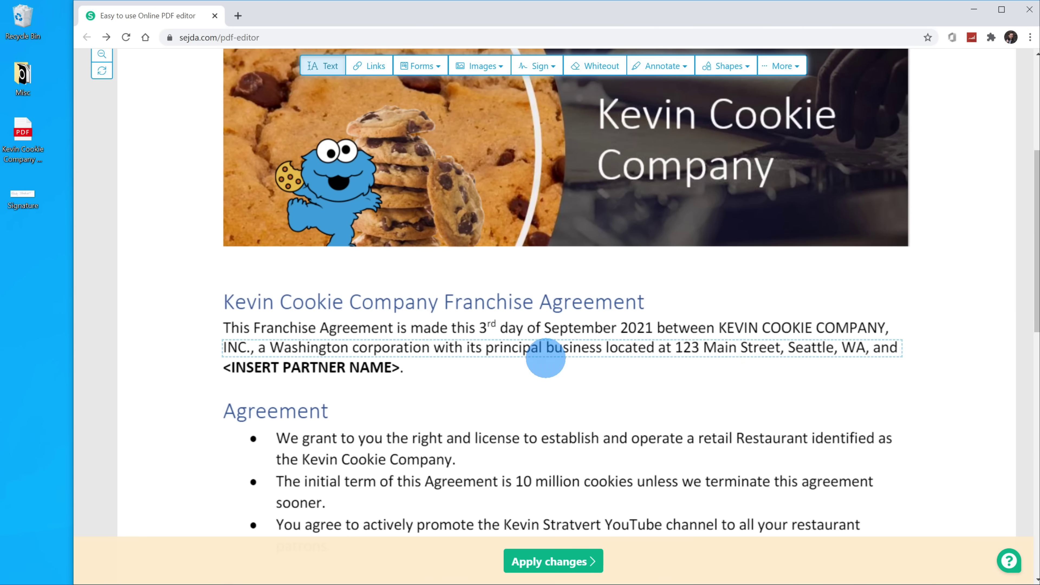
{"action": "left_click", "coordinate": [401, 367]}
{"action": "key", "text": "Delete"}
{"action": "key", "text": "ctrl+v"}
{"action": "left_click", "coordinate": [696, 491]}
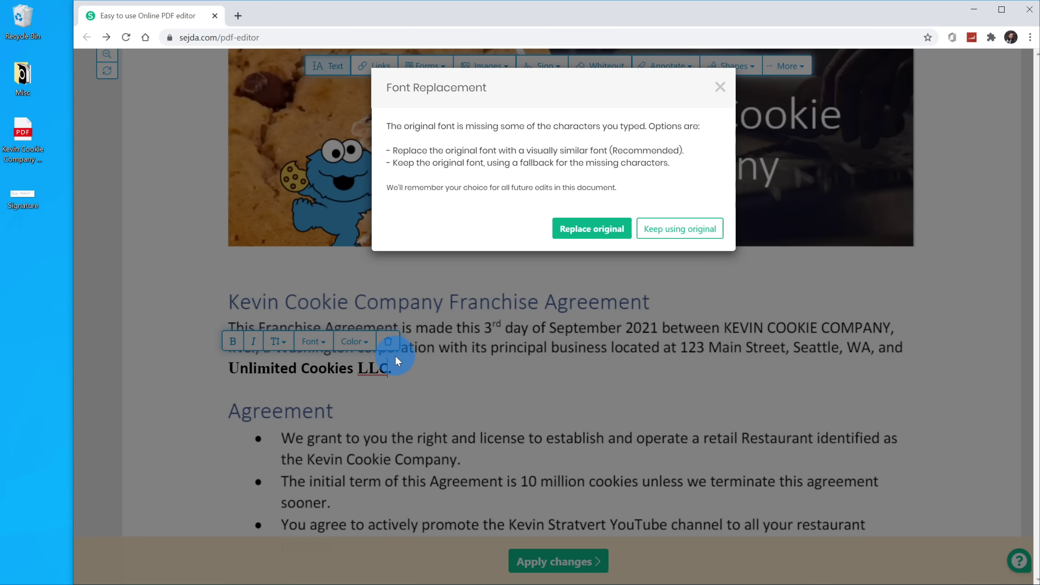
{"action": "left_click", "coordinate": [591, 228]}
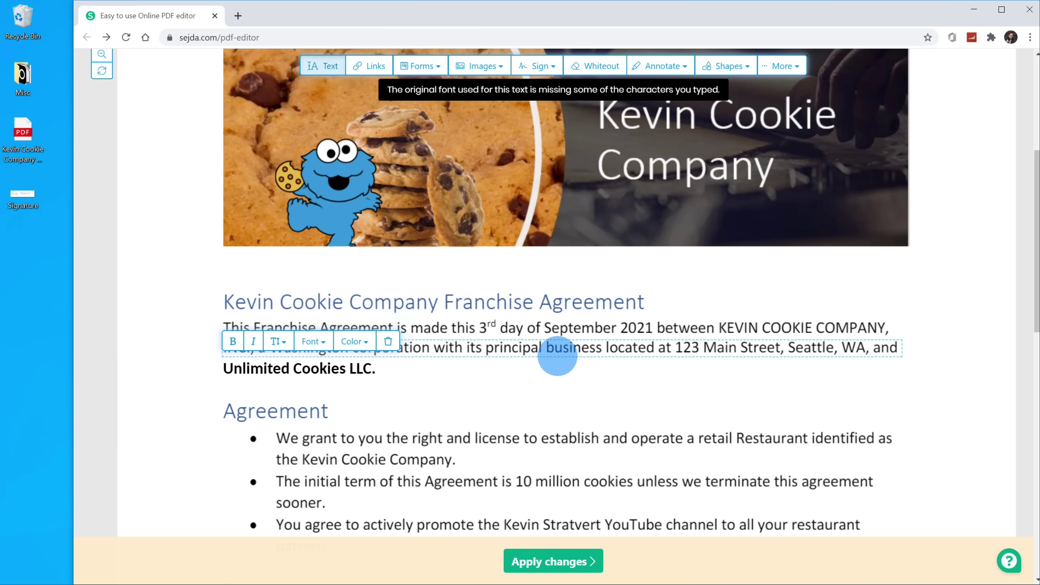
Insert the saved signature image in the blank space directly under the Signatures heading, above the Kevin Cookie Company signatory
{"action": "scroll", "coordinate": [518, 356], "scroll_direction": "down", "scroll_amount": 5}
{"action": "scroll", "coordinate": [449, 326], "scroll_direction": "up", "scroll_amount": 3}
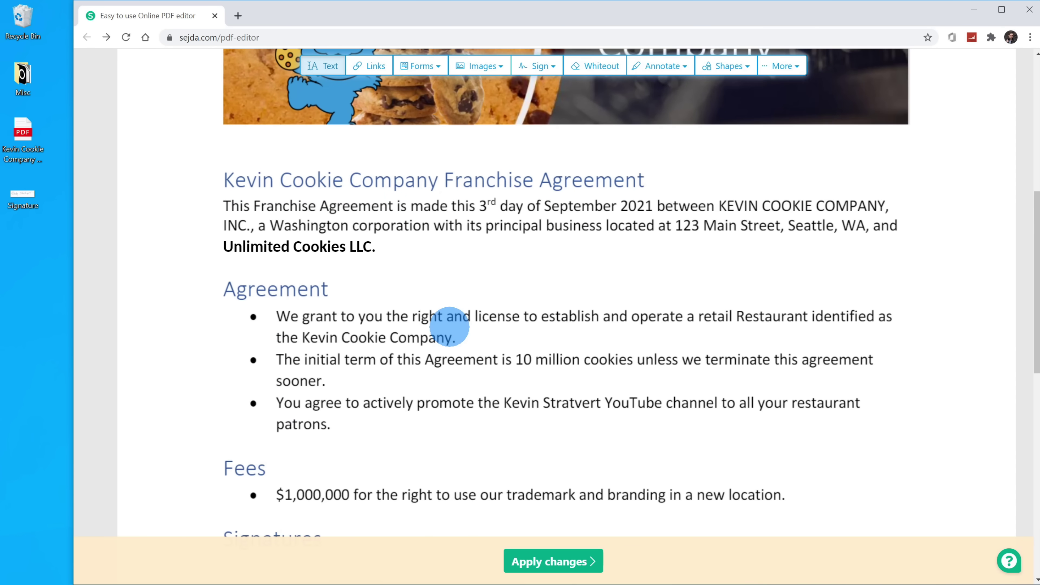
{"action": "scroll", "coordinate": [450, 327], "scroll_direction": "down", "scroll_amount": 5}
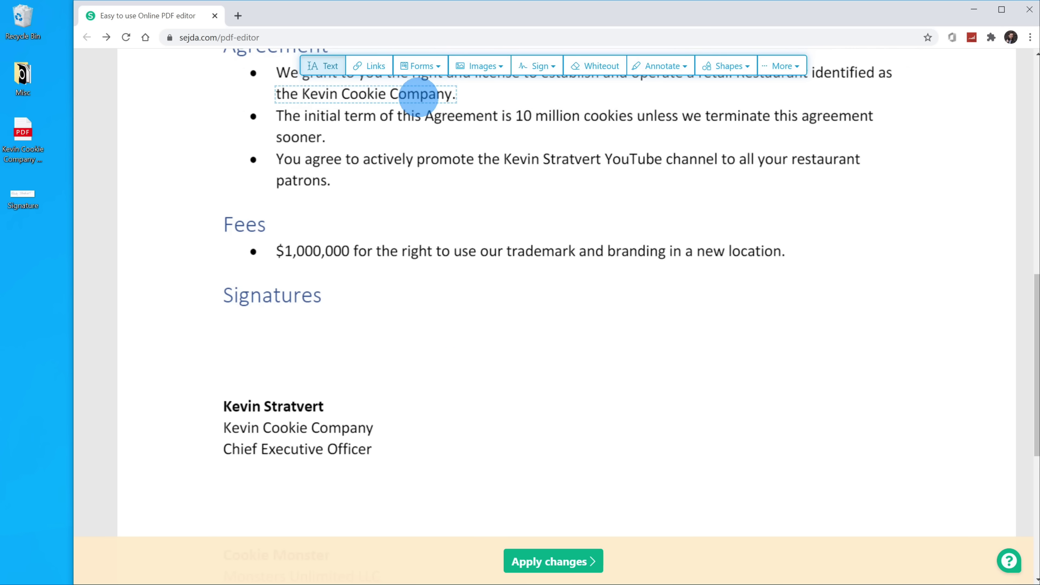
{"action": "left_click", "coordinate": [496, 69]}
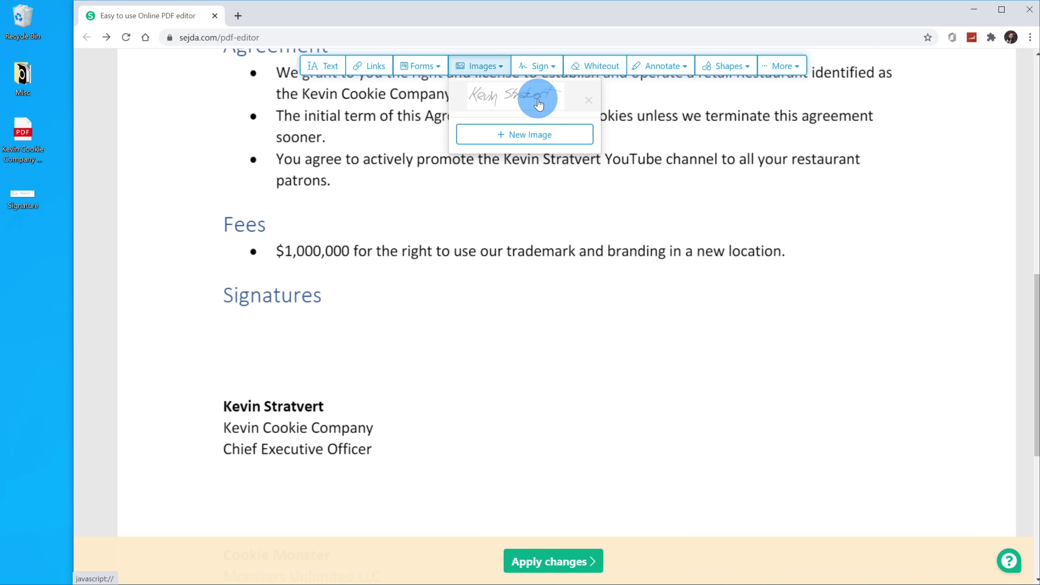
{"action": "left_click", "coordinate": [539, 105]}
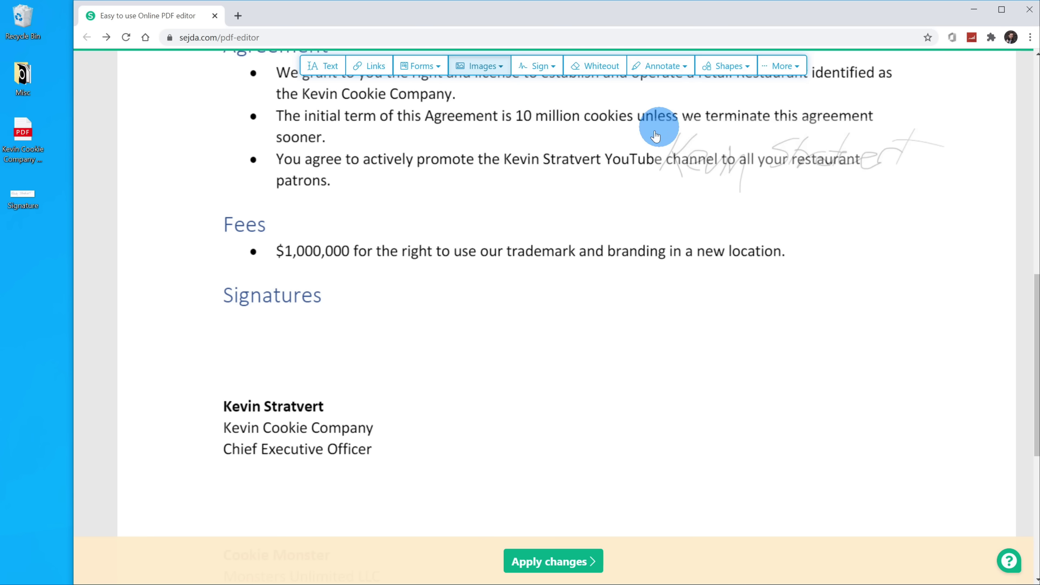
{"action": "left_click", "coordinate": [217, 313]}
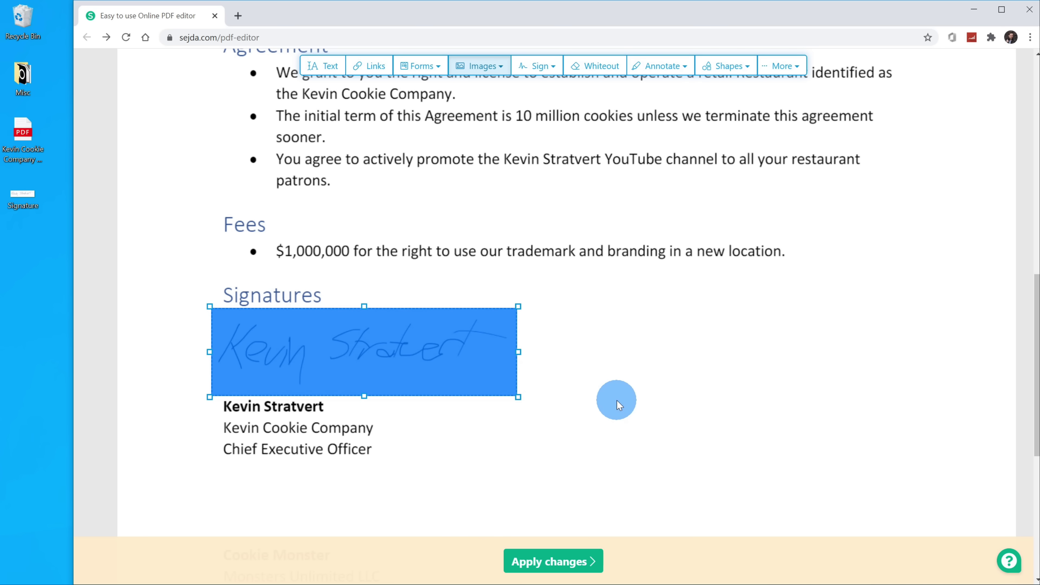
Check the edited agreement, apply the changes, and download the finished PDF
{"action": "scroll", "coordinate": [617, 400], "scroll_direction": "up", "scroll_amount": 9}
{"action": "scroll", "coordinate": [278, 387], "scroll_direction": "down", "scroll_amount": 8}
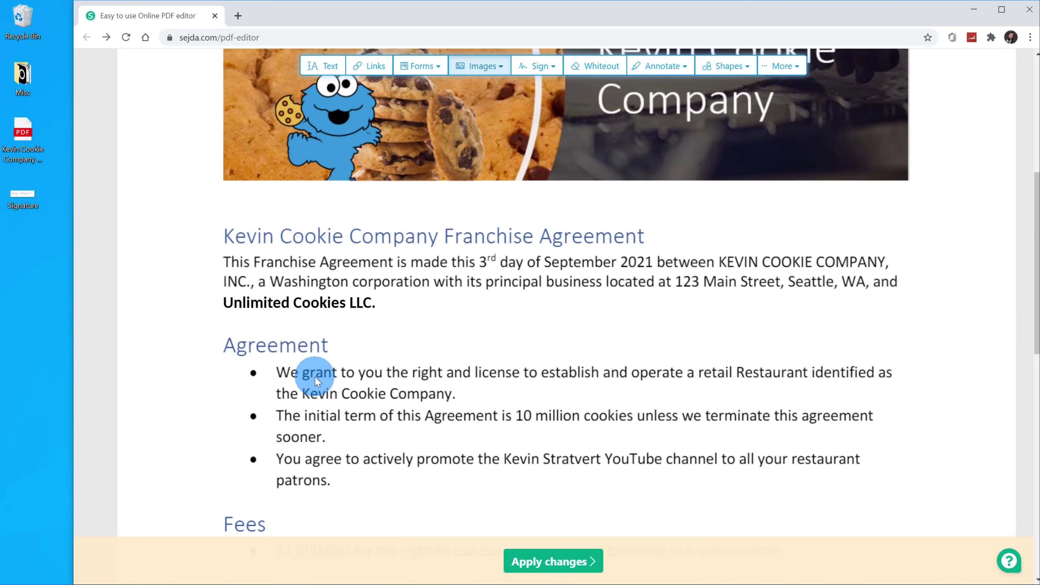
{"action": "scroll", "coordinate": [640, 406], "scroll_direction": "up", "scroll_amount": 9}
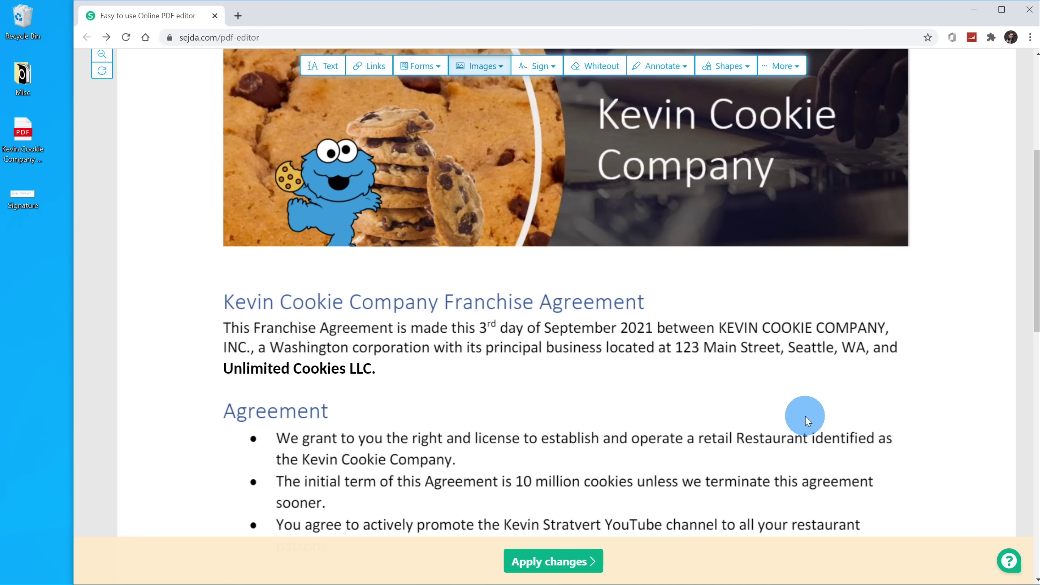
{"action": "left_click", "coordinate": [582, 566]}
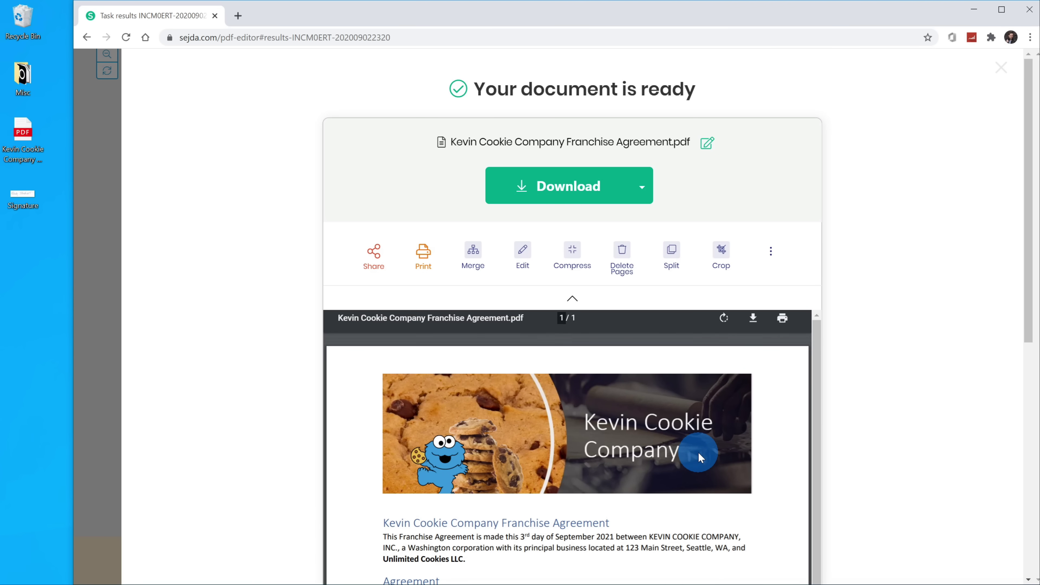
{"action": "left_click", "coordinate": [561, 195]}
Open the downloaded agreement PDF and review the partner name and the signature area
{"action": "left_click", "coordinate": [151, 571]}
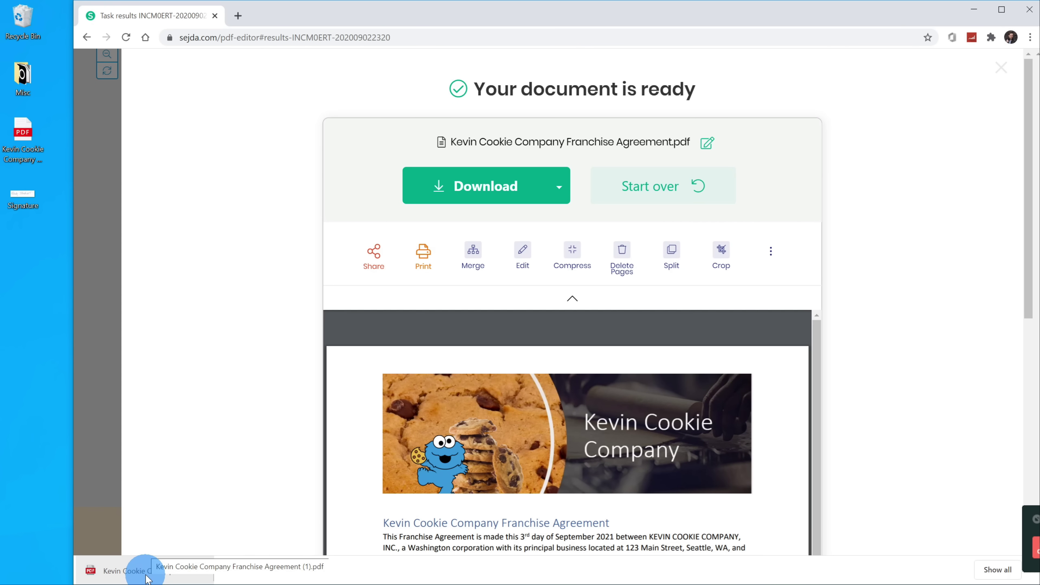
{"action": "left_click", "coordinate": [147, 578]}
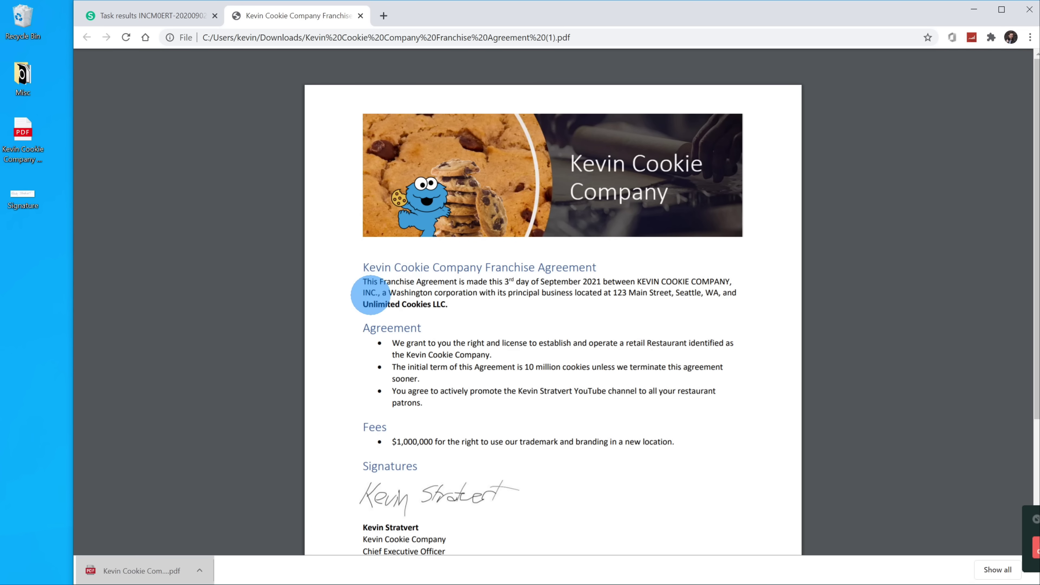
{"action": "scroll", "coordinate": [455, 307], "scroll_direction": "down", "scroll_amount": 3}
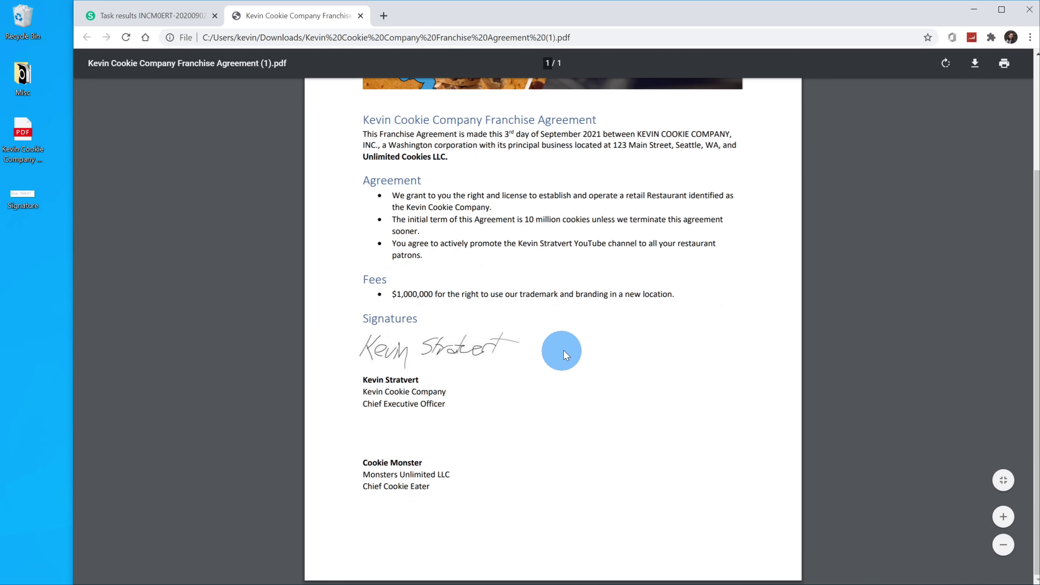
{"action": "scroll", "coordinate": [772, 396], "scroll_direction": "up", "scroll_amount": 3}
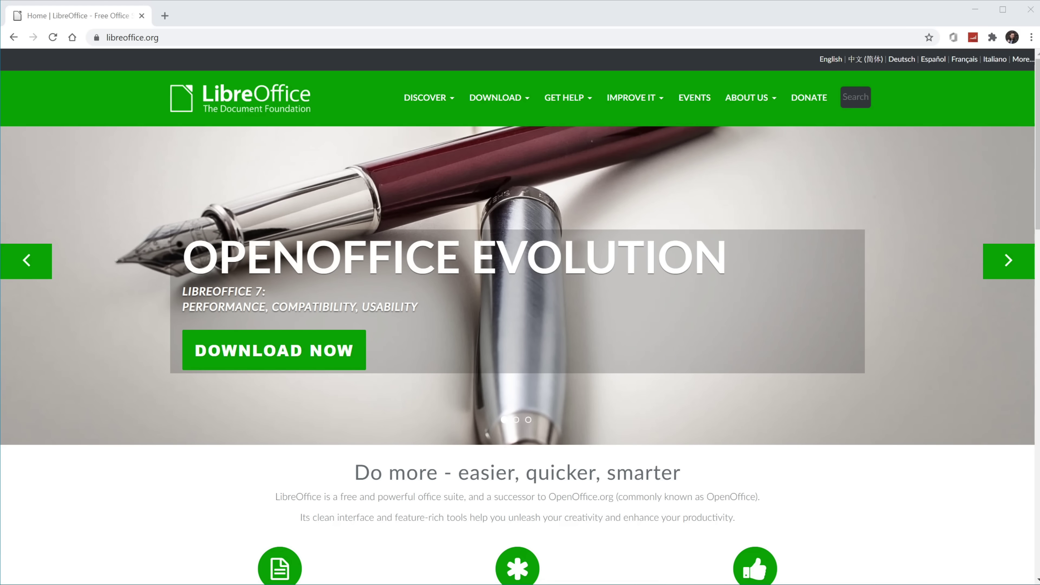
Get LibreOffice from its website and open the Kevin Cookie Company Franchise Agreement PDF from the desktop in LibreOffice Draw
{"action": "left_click", "coordinate": [279, 356]}
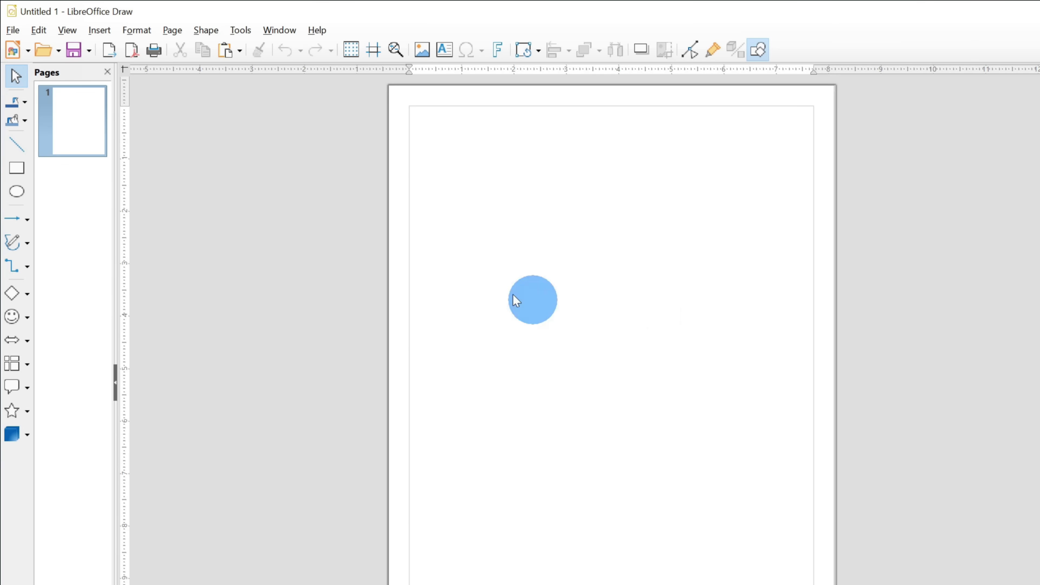
{"action": "left_click", "coordinate": [13, 30]}
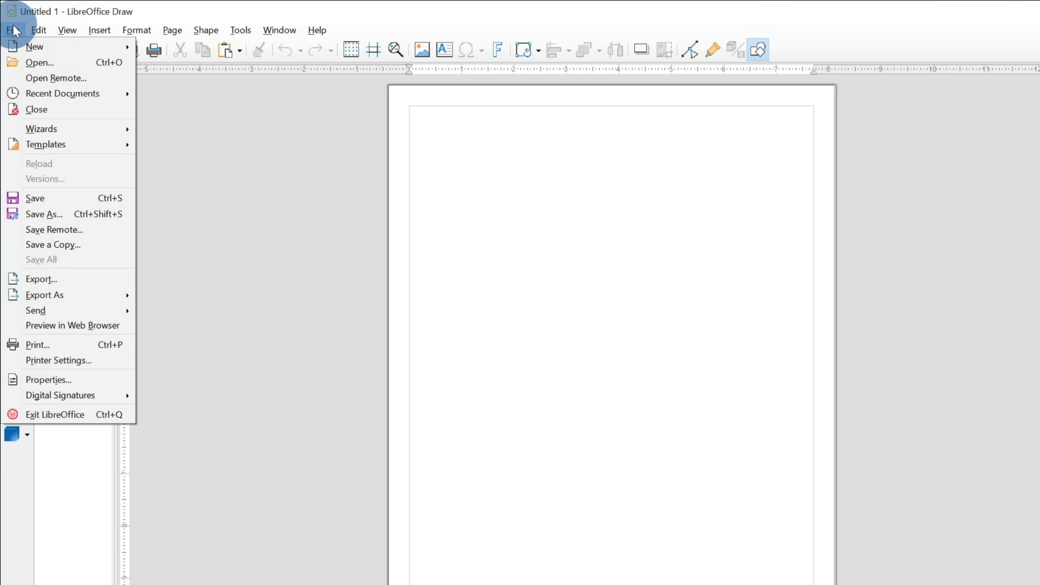
{"action": "left_click", "coordinate": [37, 59]}
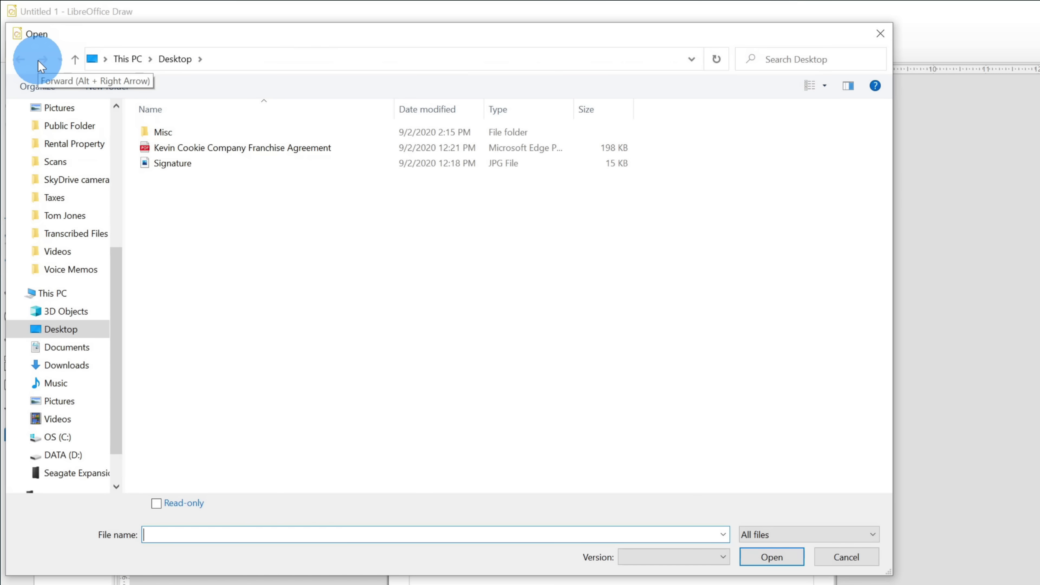
{"action": "left_click", "coordinate": [238, 150]}
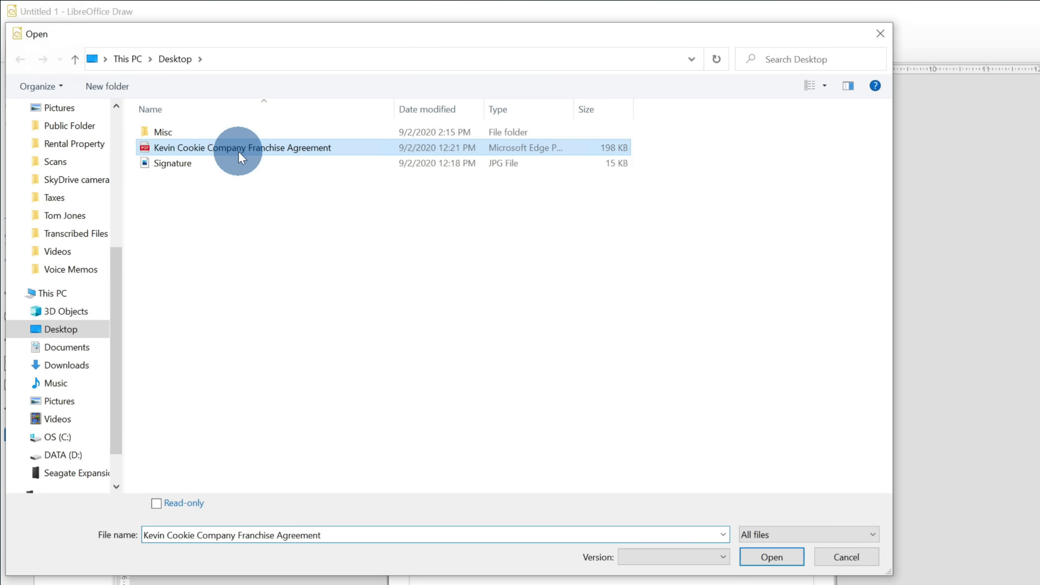
{"action": "left_click", "coordinate": [761, 554]}
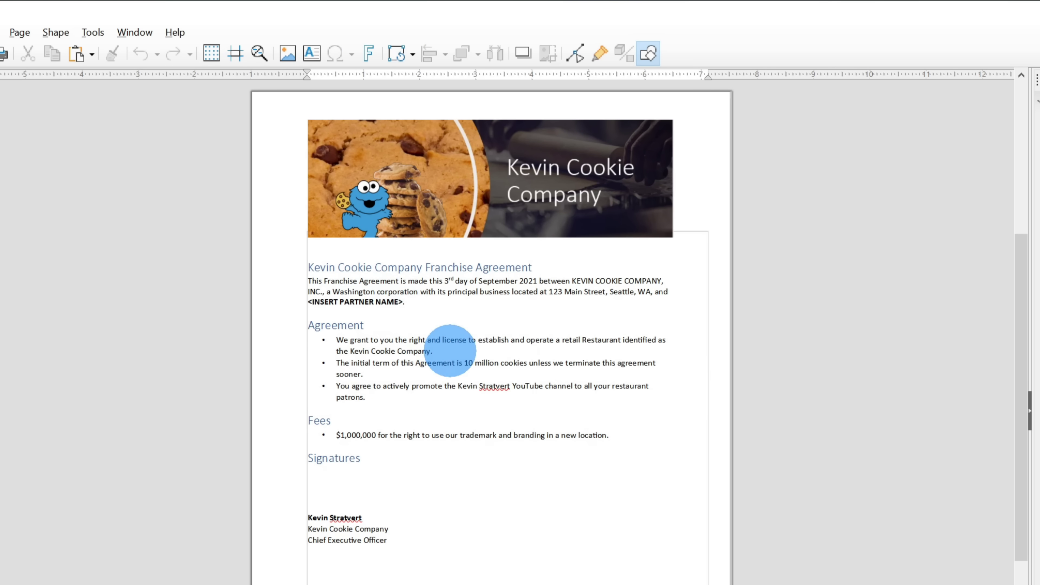
Replace the <INSERT PARTNER NAME> placeholder in the agreement's opening paragraph with "Unlimited Cookies LLC."
{"action": "key", "text": "Tab"}
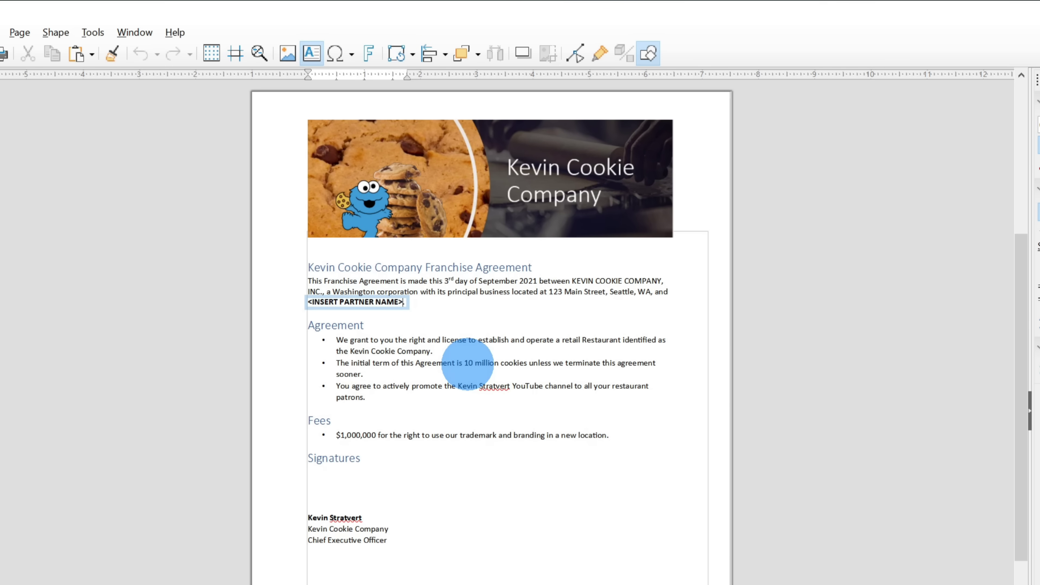
{"action": "key", "text": "Return"}
{"action": "key", "text": "shift+Left"}
{"action": "key", "text": "shift+Left"}
{"action": "key", "text": "shift+Left"}
{"action": "key", "text": "shift+Left"}
{"action": "key", "text": "shift+Left"}
{"action": "key", "text": "shift+Left"}
{"action": "key", "text": "shift+Left"}
{"action": "key", "text": "shift+Left"}
{"action": "key", "text": "shift+Left"}
{"action": "key", "text": "shift+Left"}
{"action": "key", "text": "shift+Left"}
{"action": "key", "text": "shift+Left"}
{"action": "key", "text": "shift+Left"}
{"action": "key", "text": "shift+Left"}
{"action": "key", "text": "shift+Left"}
{"action": "key", "text": "shift+Left"}
{"action": "key", "text": "shift+Left"}
{"action": "key", "text": "shift+Left"}
{"action": "key", "text": "shift+Left"}
{"action": "key", "text": "shift+Left"}
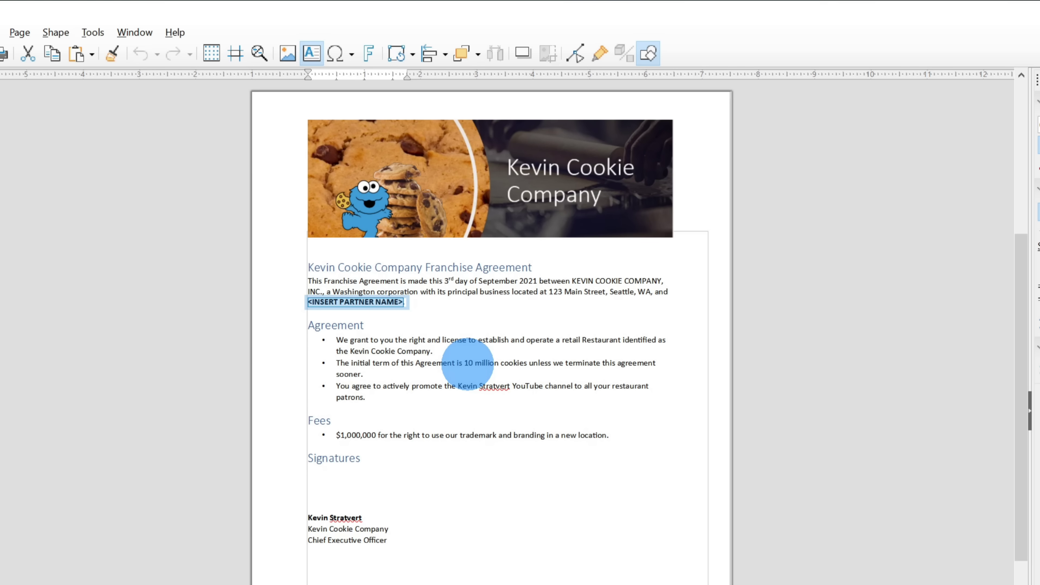
{"action": "type", "text": "Unlimited Cookies LLC."}
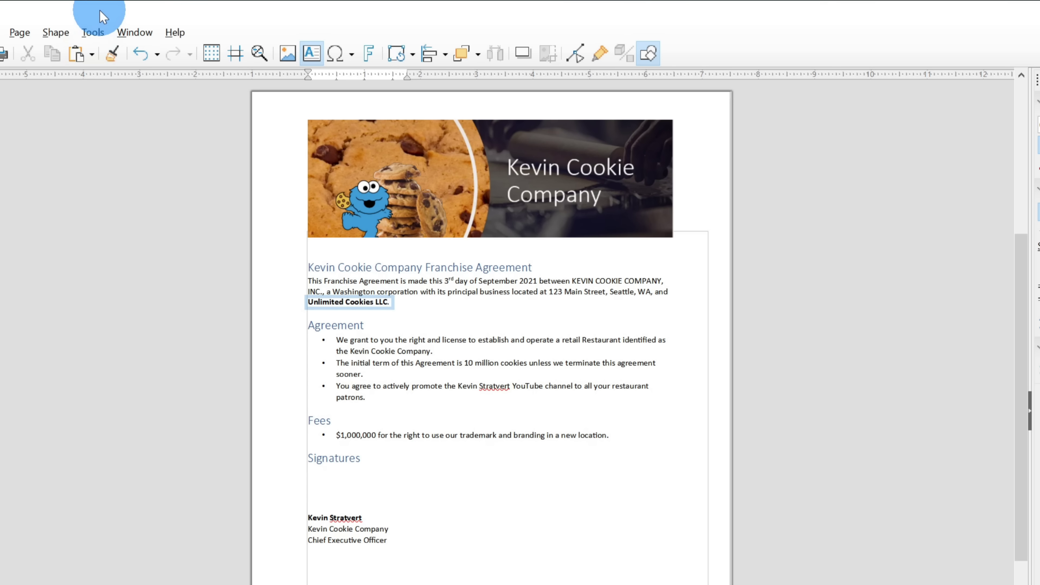
Add the signature image to the page and position it between the Signatures heading and the first signatory's name
{"action": "left_click_drag", "start_coordinate": [93, 12], "coordinate": [327, 497]}
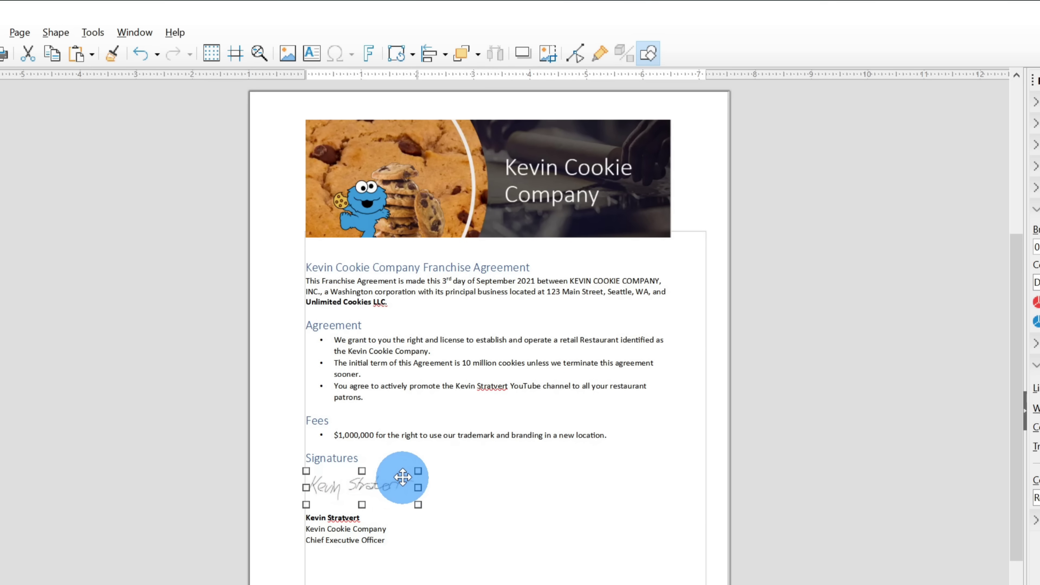
{"action": "mouse_move", "coordinate": [383, 486]}
{"action": "left_mouse_down"}
{"action": "mouse_move", "coordinate": [416, 485]}
{"action": "mouse_move", "coordinate": [387, 488]}
{"action": "left_mouse_up"}
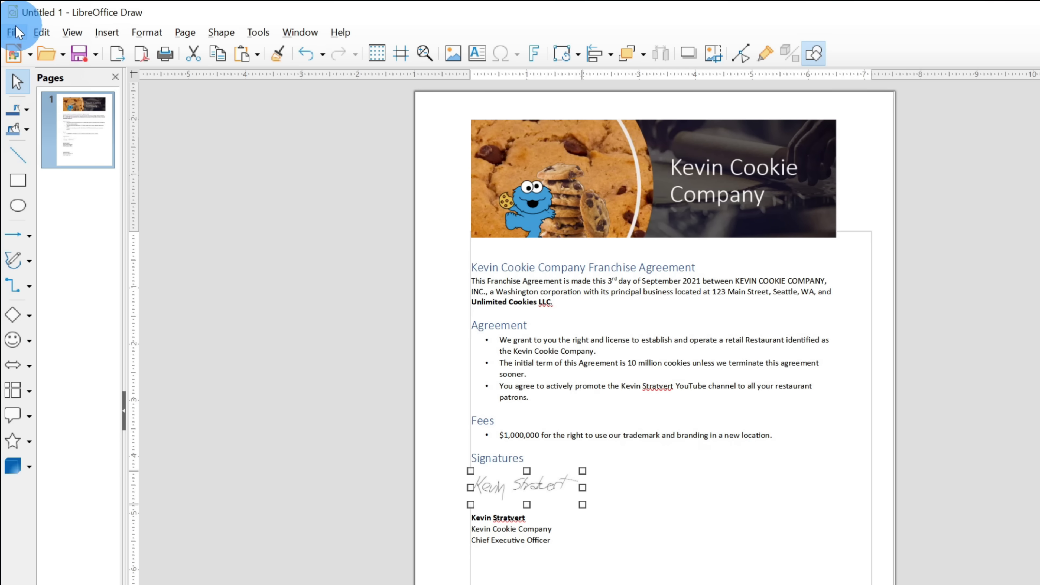
Export the whole document to the desktop as a PDF named "Kevin Cookie Company Franchise Agreement Draw", using the default PDF options
{"action": "left_click", "coordinate": [13, 32]}
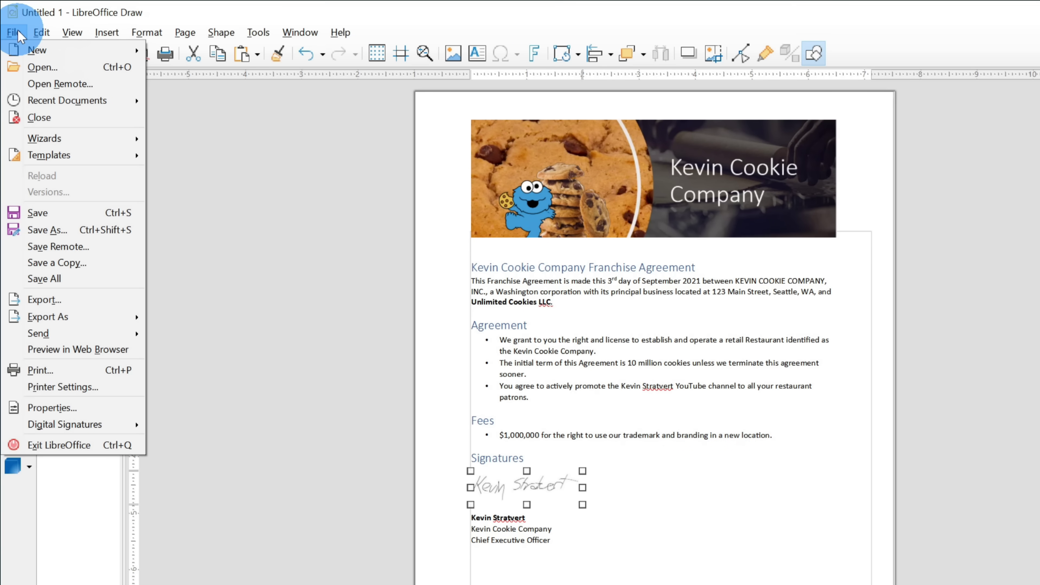
{"action": "mouse_move", "coordinate": [100, 318]}
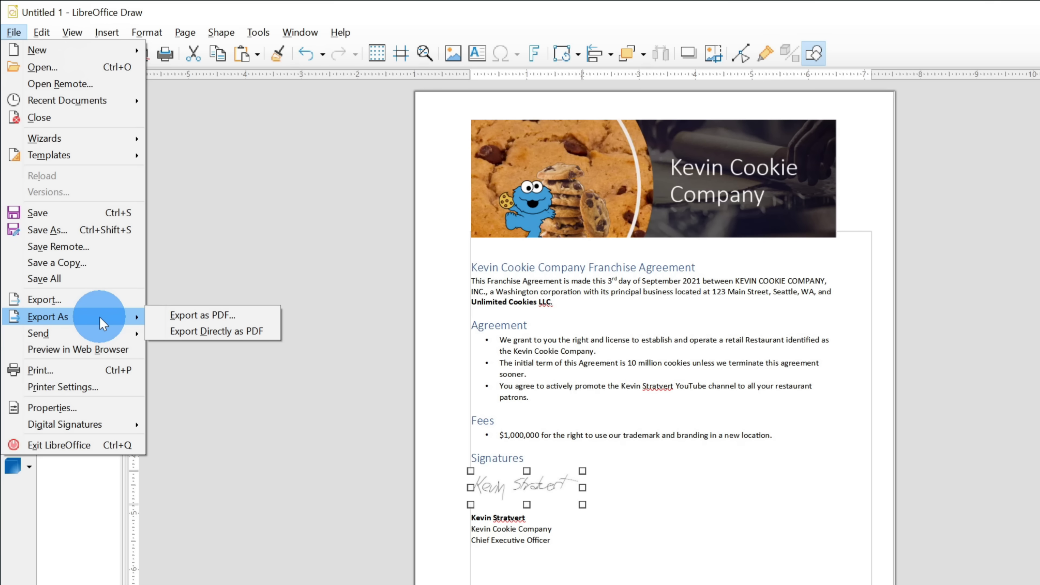
{"action": "left_click", "coordinate": [248, 315]}
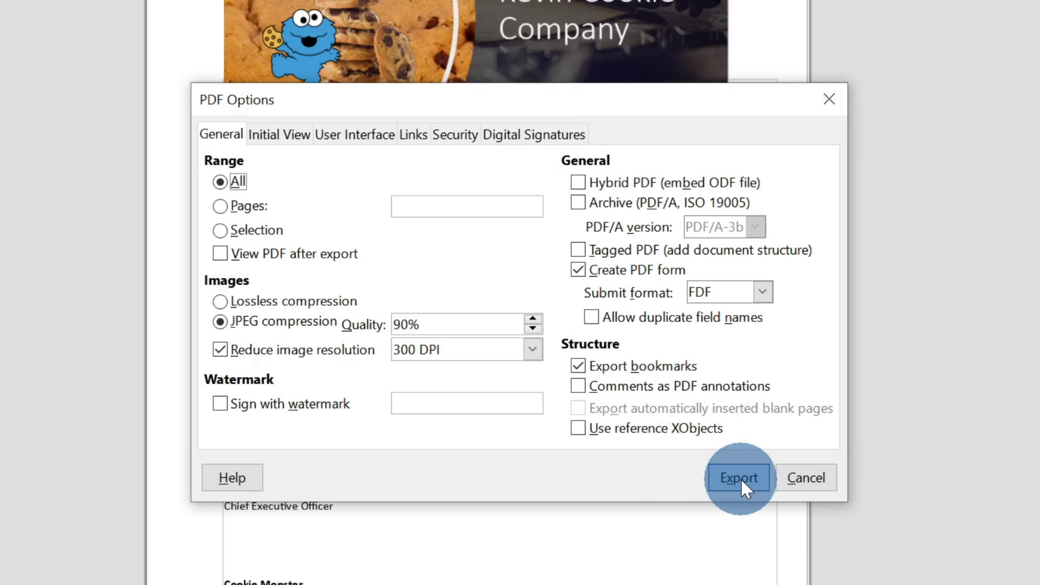
{"action": "left_click", "coordinate": [739, 479]}
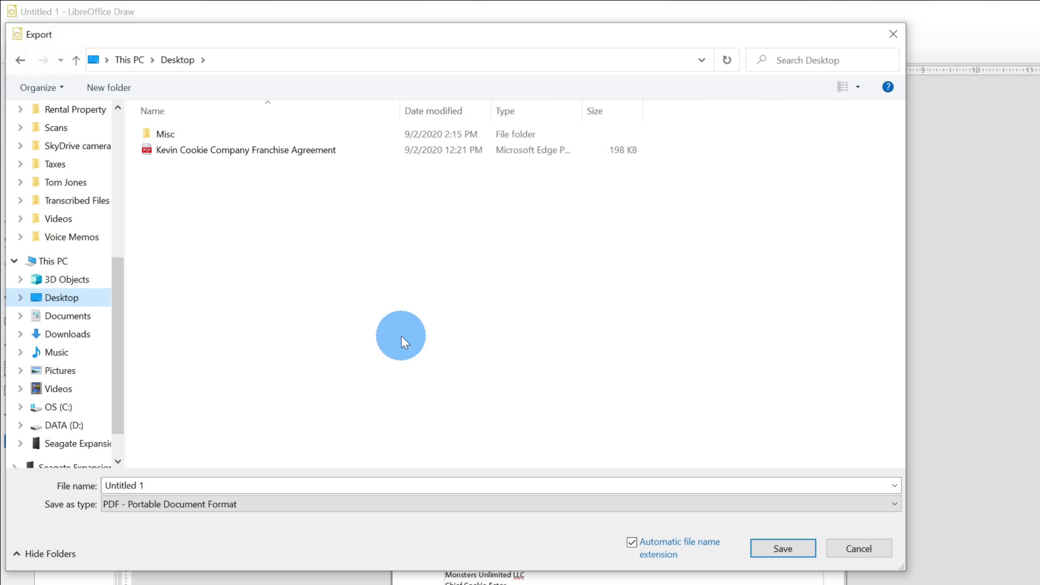
{"action": "left_click", "coordinate": [294, 153]}
{"action": "left_click", "coordinate": [335, 485]}
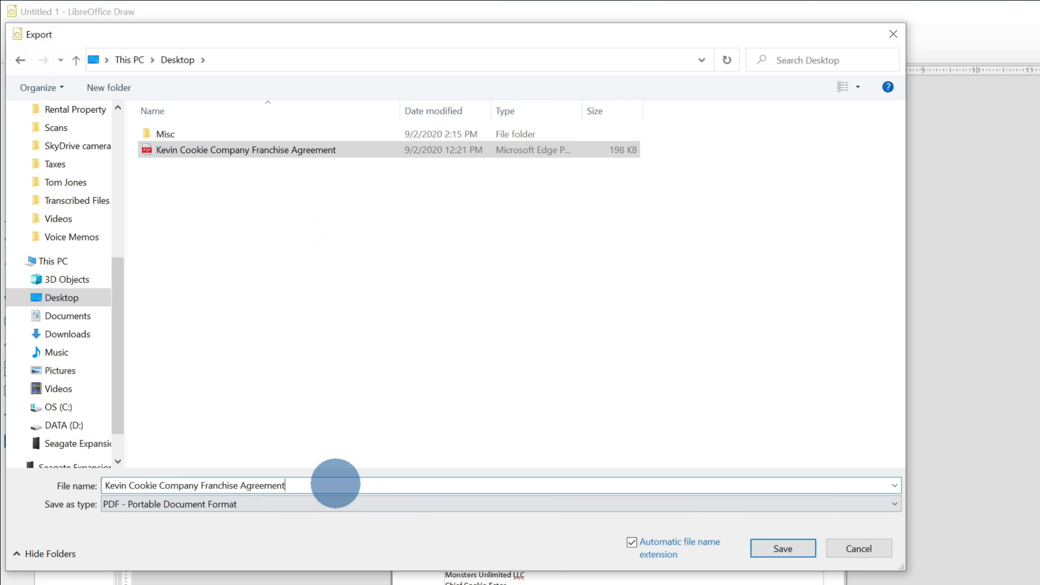
{"action": "type", "text": "Draw"}
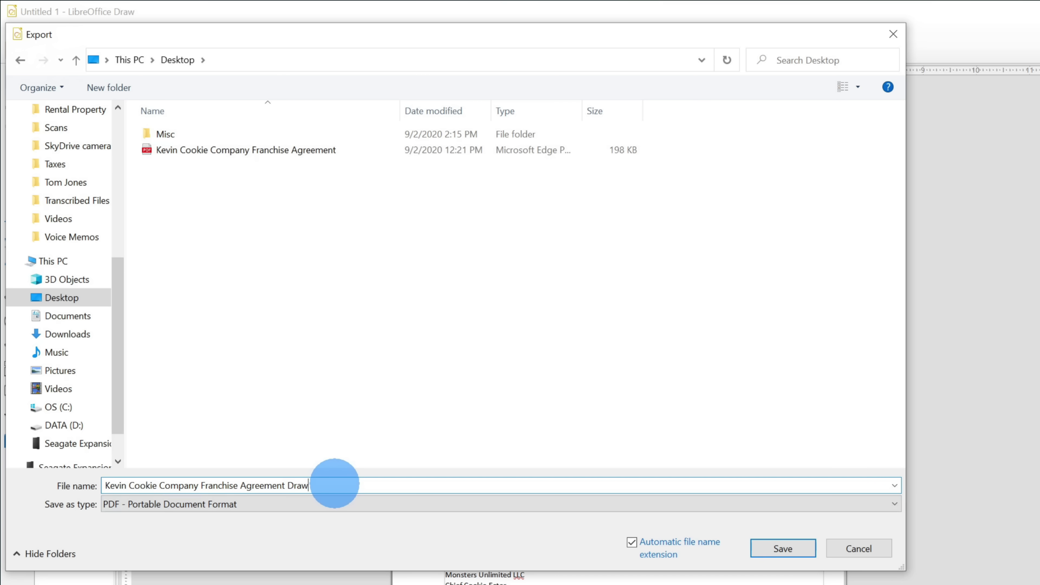
{"action": "left_click", "coordinate": [803, 553]}
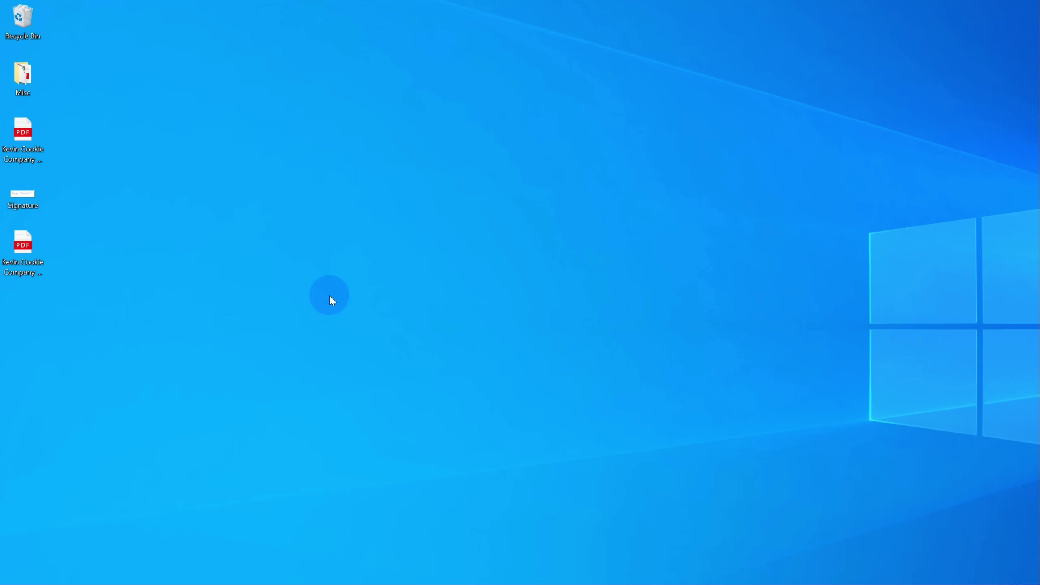
Open the PDF exported from Draw on the desktop and review its partner name and signature
{"action": "left_click", "coordinate": [22, 246]}
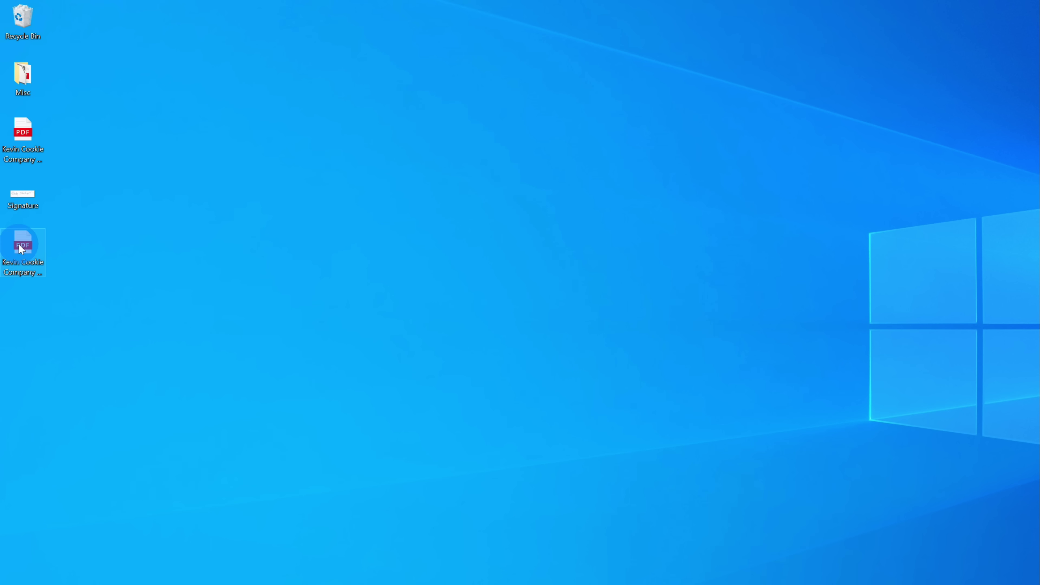
{"action": "double_click", "coordinate": [20, 246]}
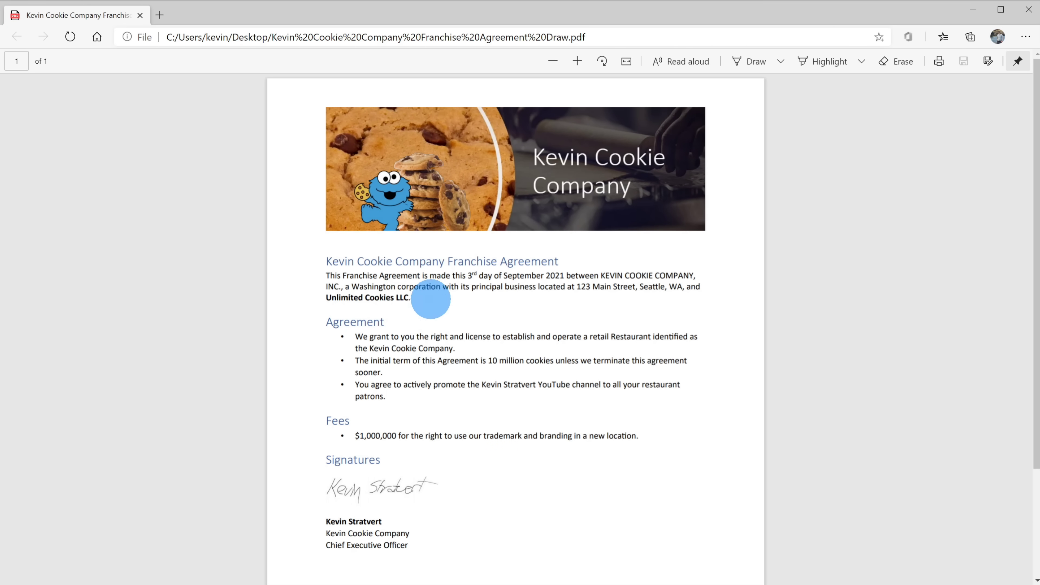
{"action": "scroll", "coordinate": [428, 496], "scroll_direction": "down", "scroll_amount": 3}
{"action": "scroll", "coordinate": [428, 496], "scroll_direction": "up", "scroll_amount": 1}
{"action": "scroll", "coordinate": [428, 494], "scroll_direction": "up", "scroll_amount": 3}
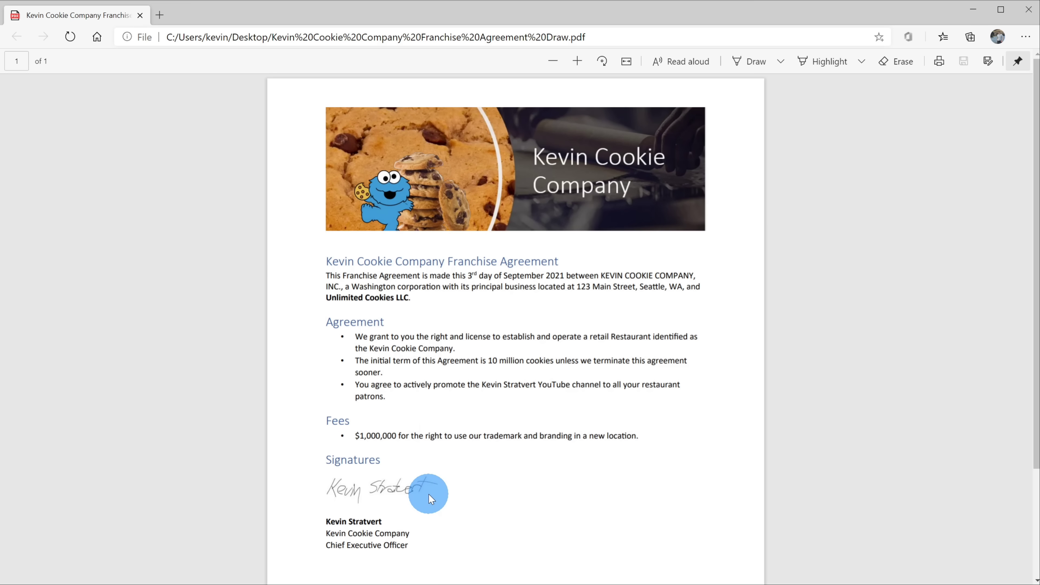